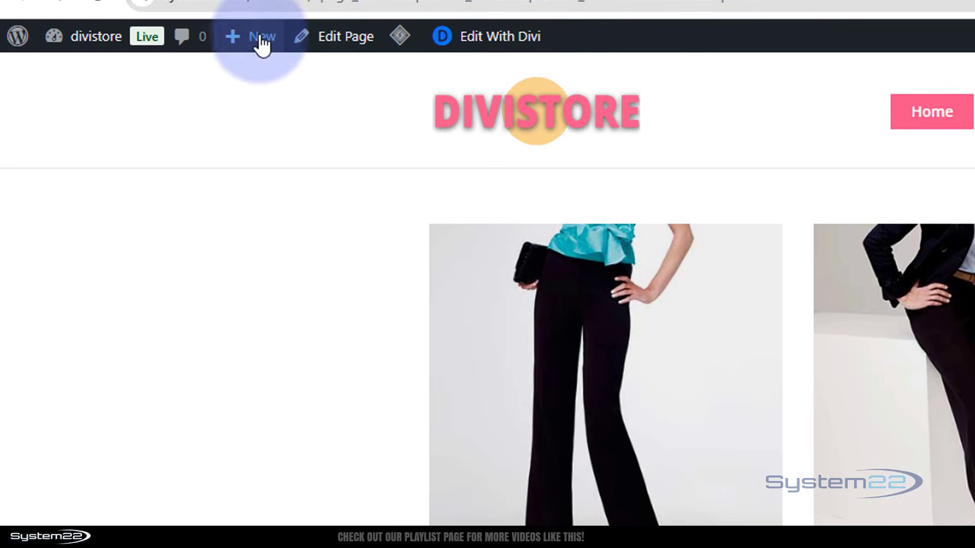
# Create a new page titled "On Sale" and open it in the Divi Builder.
pyautogui.moveTo(262, 44)
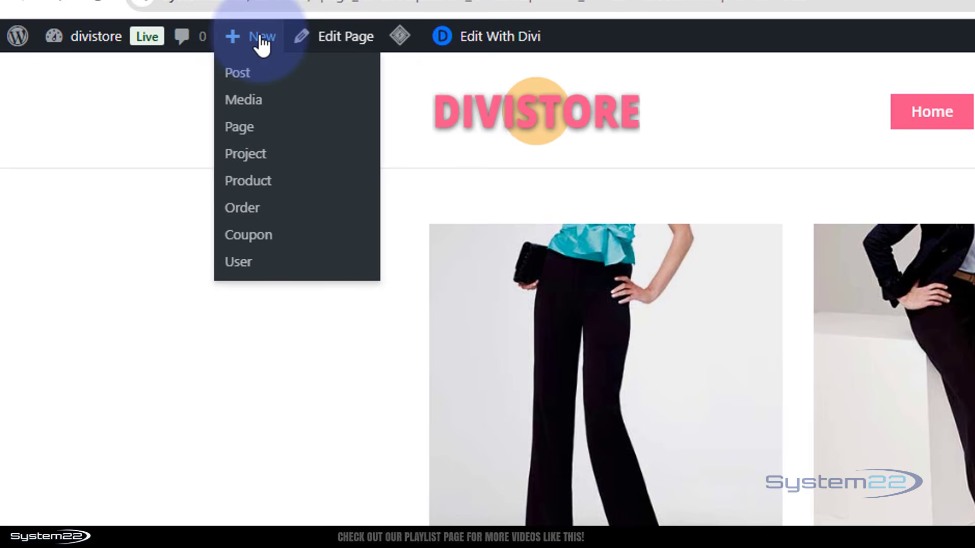
pyautogui.middleClick(241, 127)
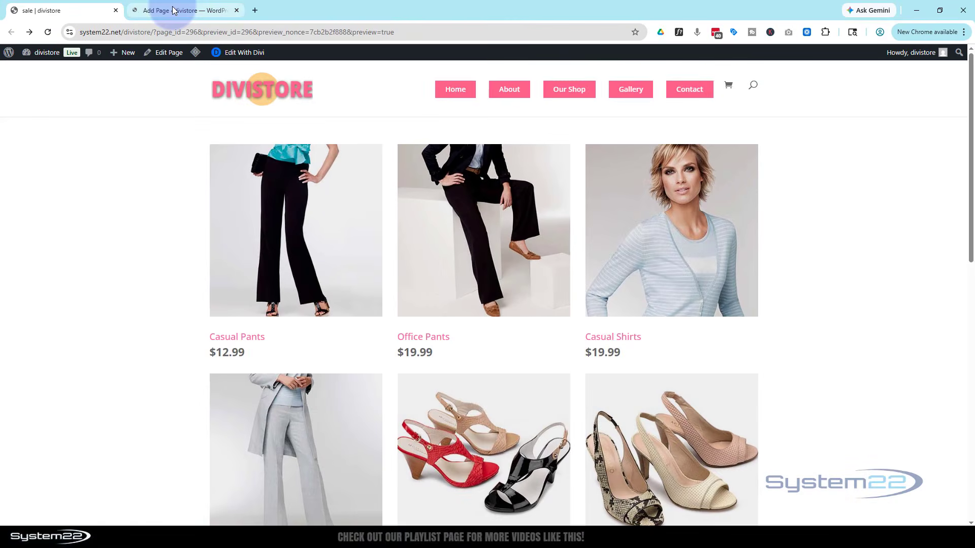
pyautogui.click(172, 10)
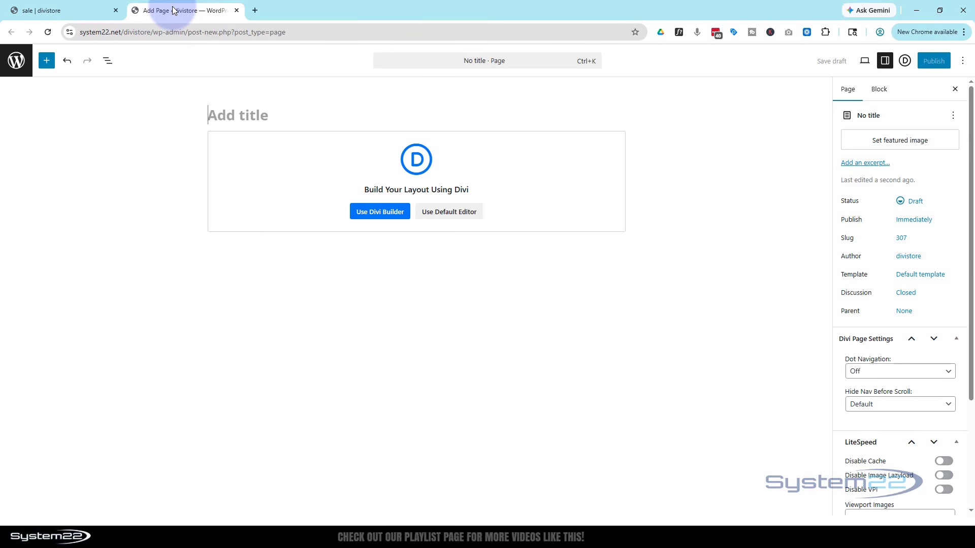
pyautogui.write('On Sale')
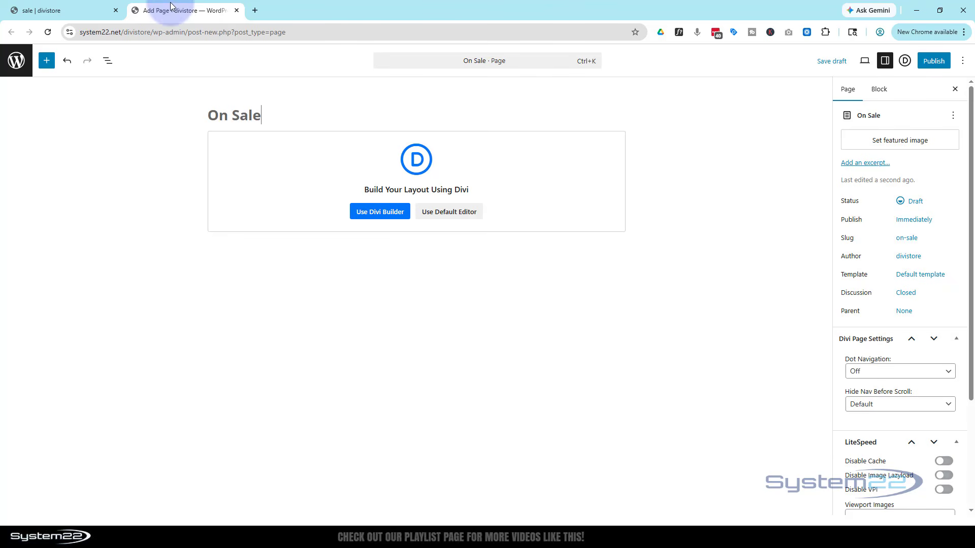
pyautogui.click(376, 220)
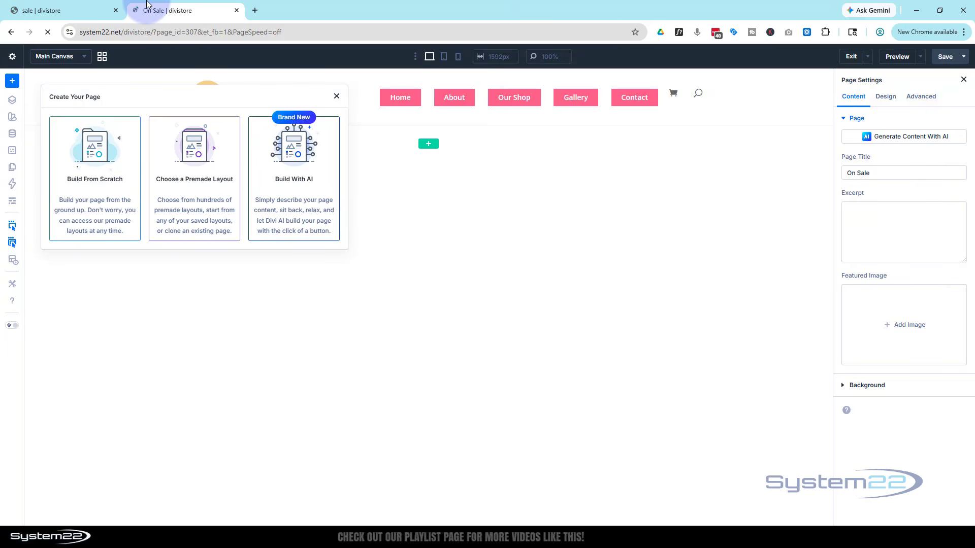
# Open the store's full product list in the WordPress dashboard from the existing sale page.
pyautogui.click(57, 8)
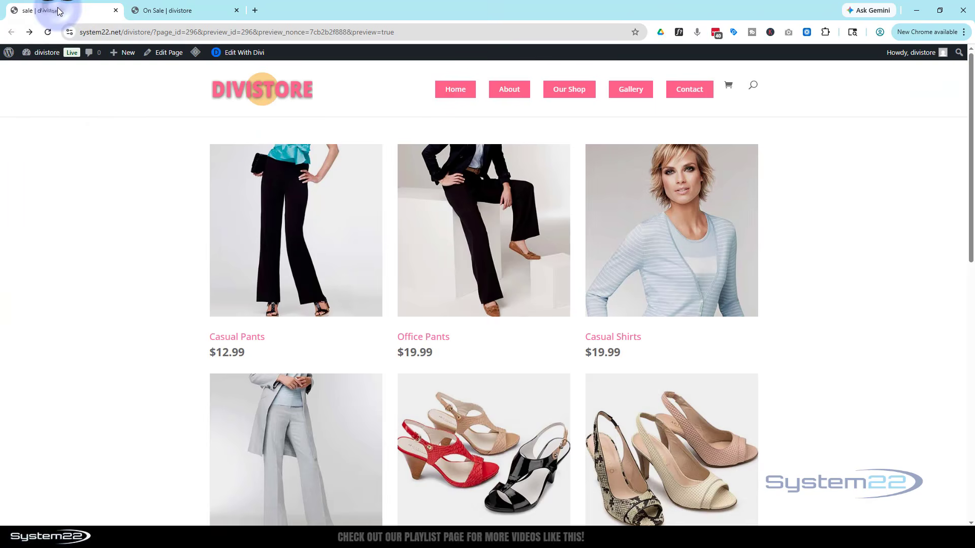
pyautogui.moveTo(28, 61)
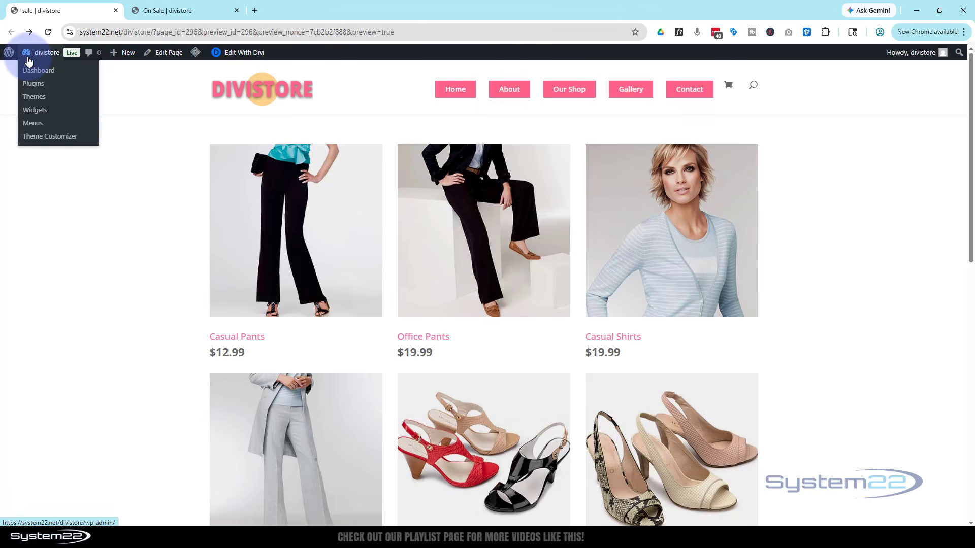
pyautogui.click(31, 74)
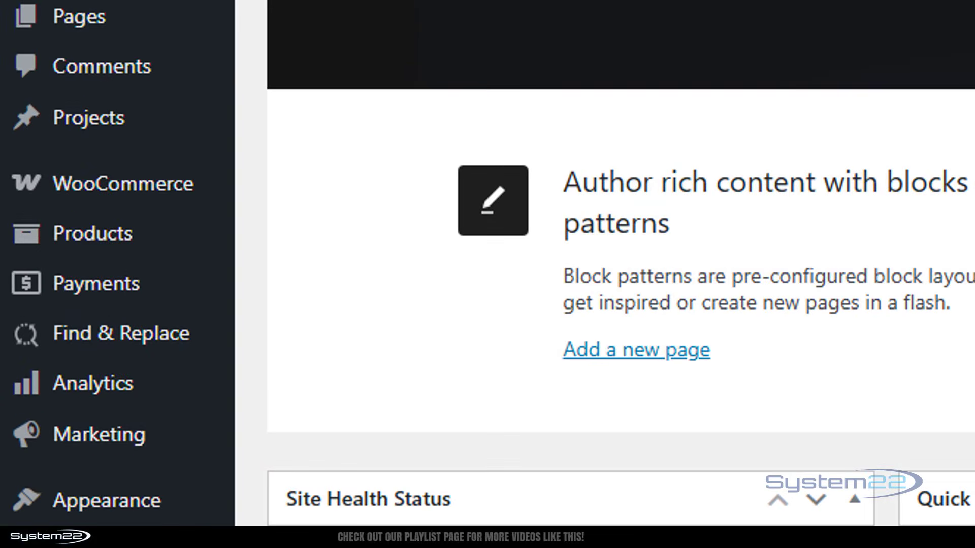
pyautogui.moveTo(156, 192)
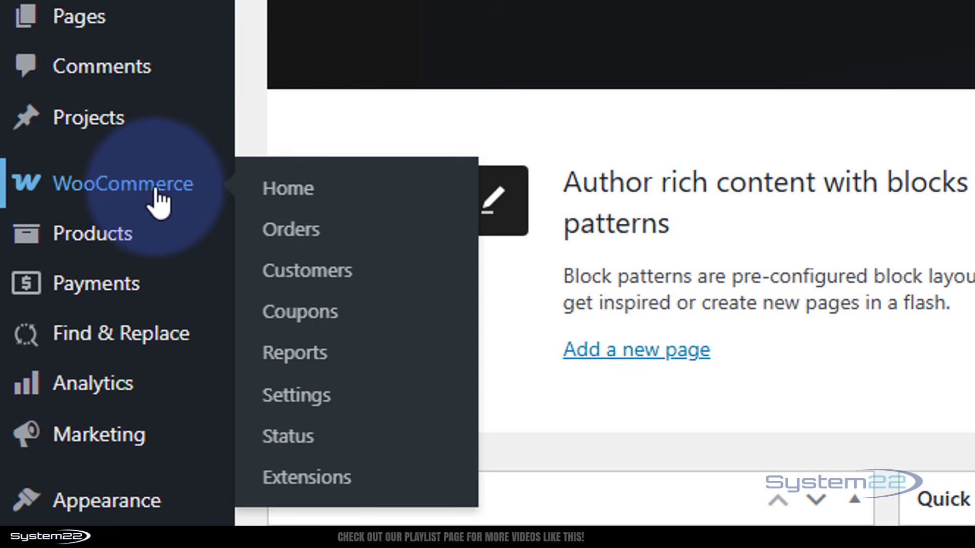
pyautogui.moveTo(92, 241)
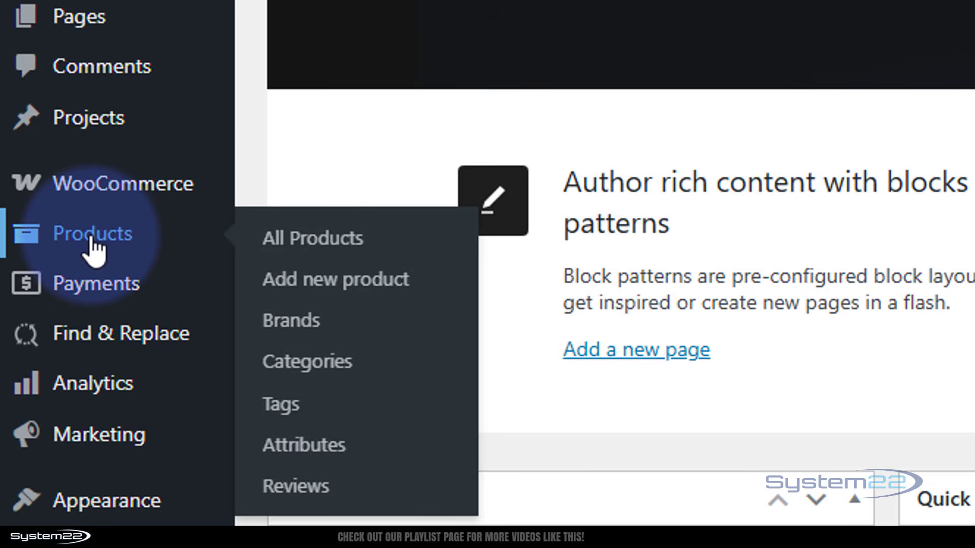
pyautogui.click(93, 247)
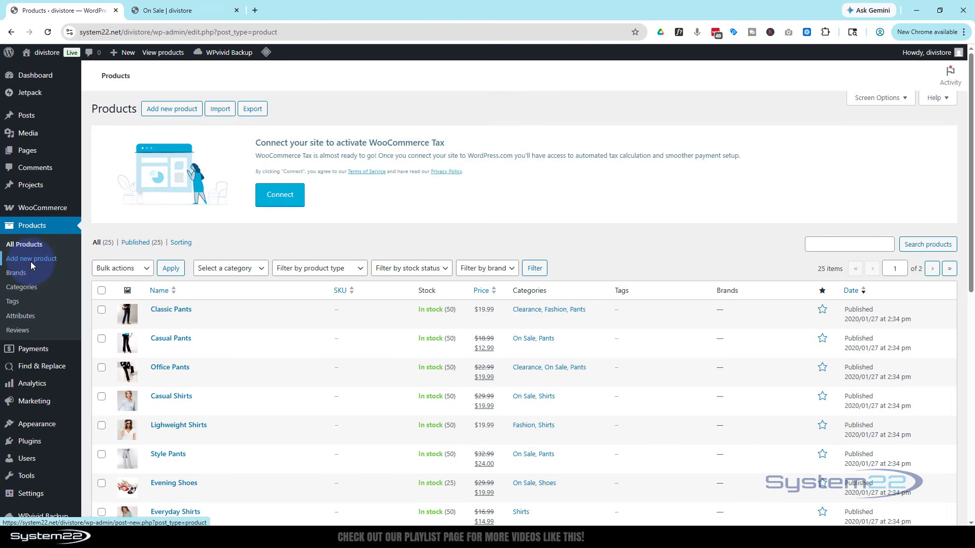
# Review the live Classic Pants product page down to its related products, and close it.
pyautogui.moveTo(112, 317)
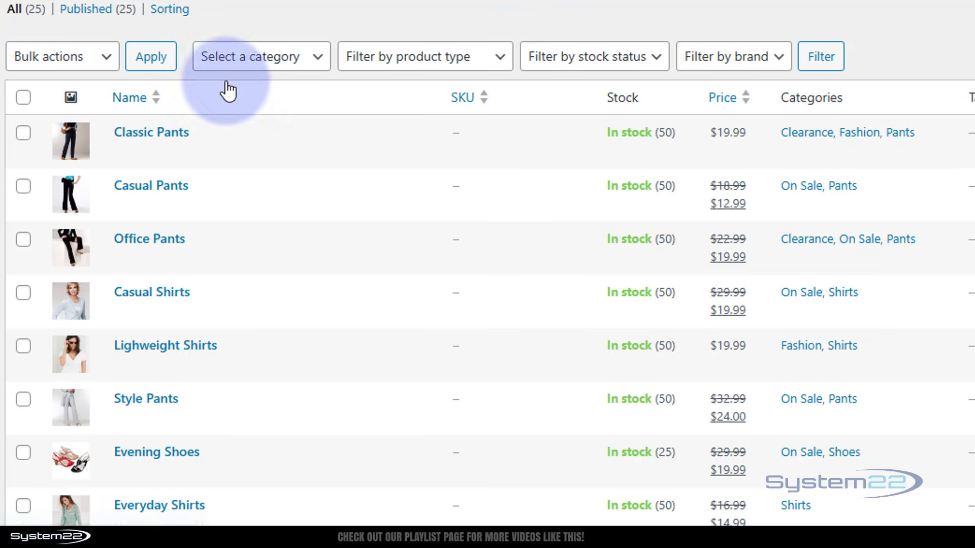
pyautogui.middleClick(298, 152)
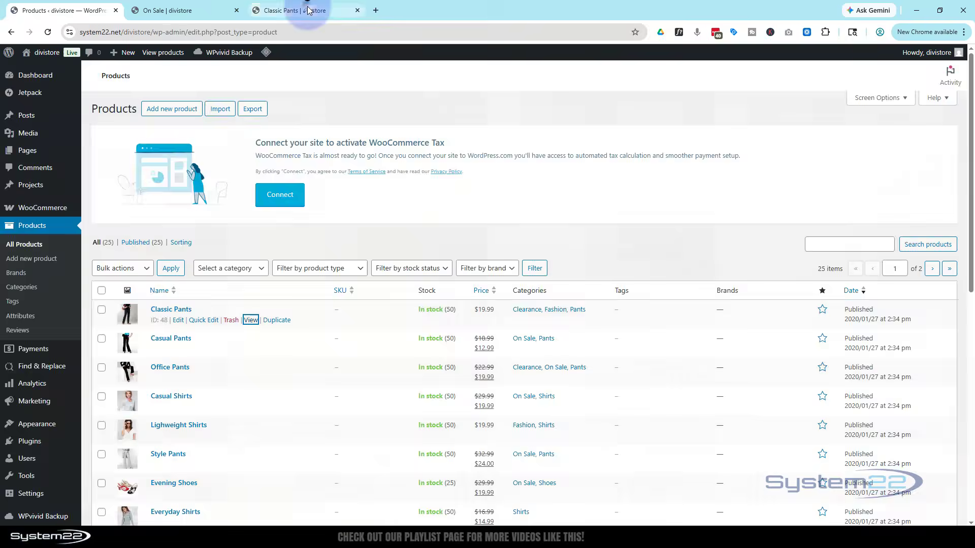
pyautogui.click(307, 10)
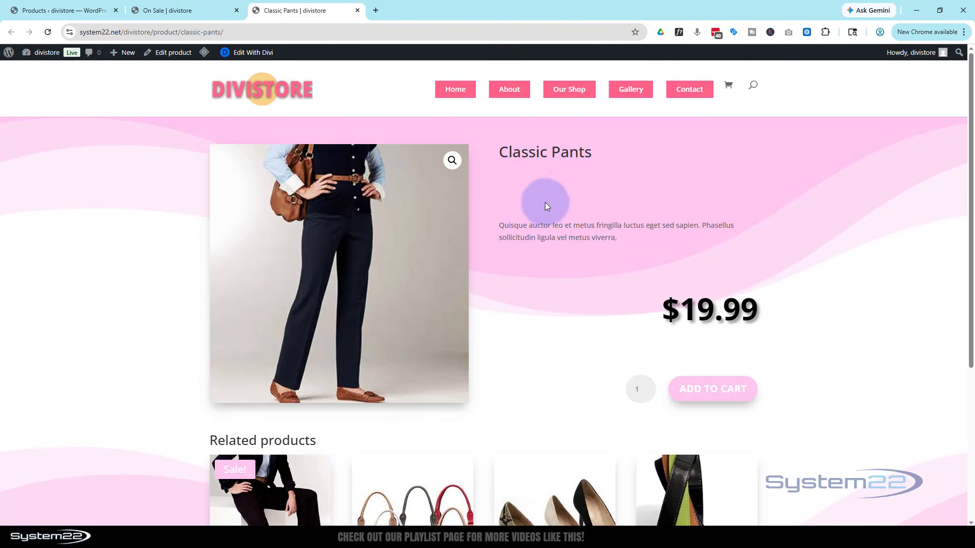
pyautogui.scroll(-1, 545, 218)
pyautogui.scroll(-3, 544, 217)
pyautogui.scroll(3, 544, 218)
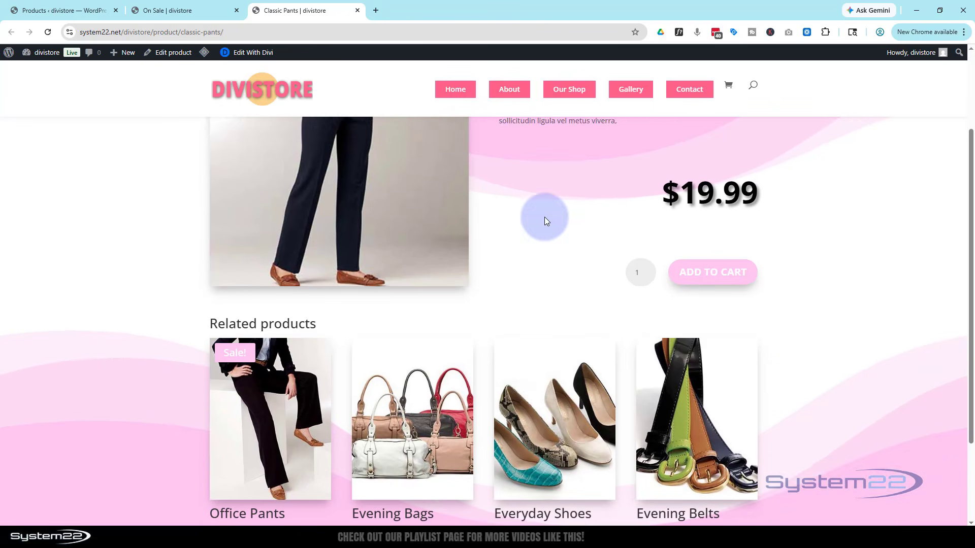
pyautogui.click(357, 10)
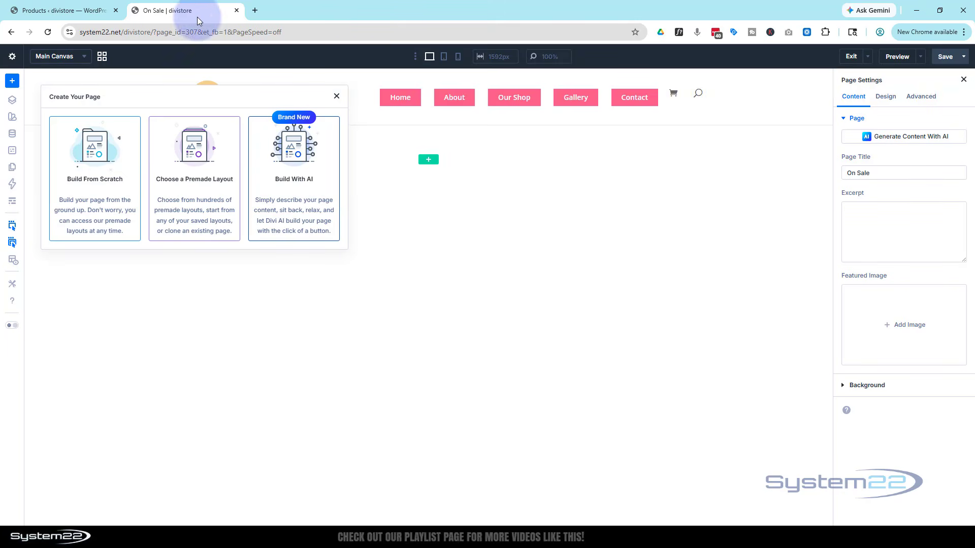
# Build the On Sale page from scratch with a single-column row containing a Blurb module.
pyautogui.click(99, 152)
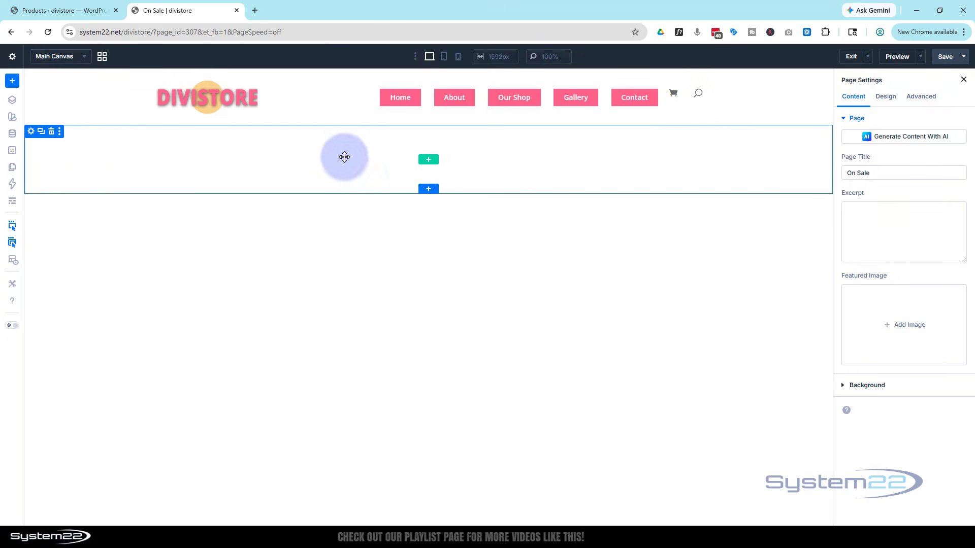
pyautogui.click(428, 160)
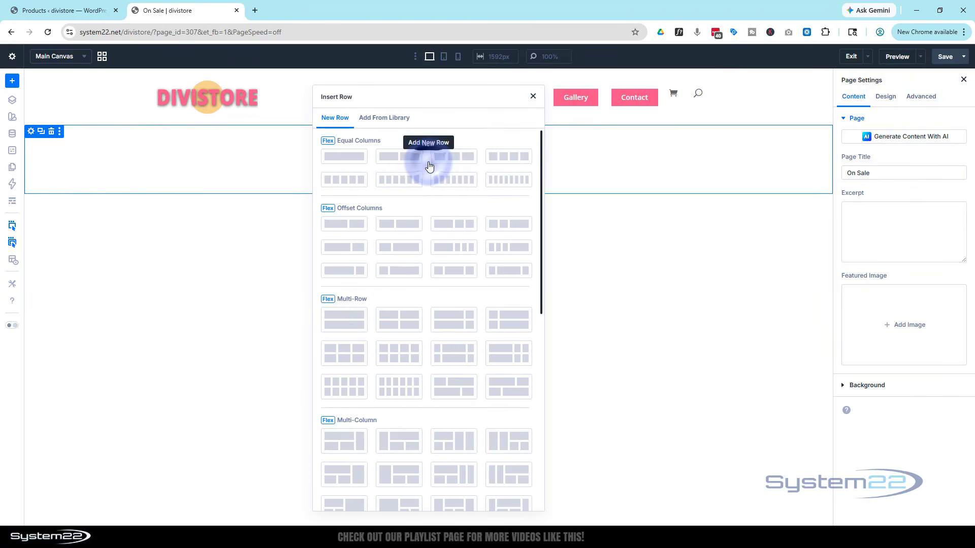
pyautogui.click(343, 157)
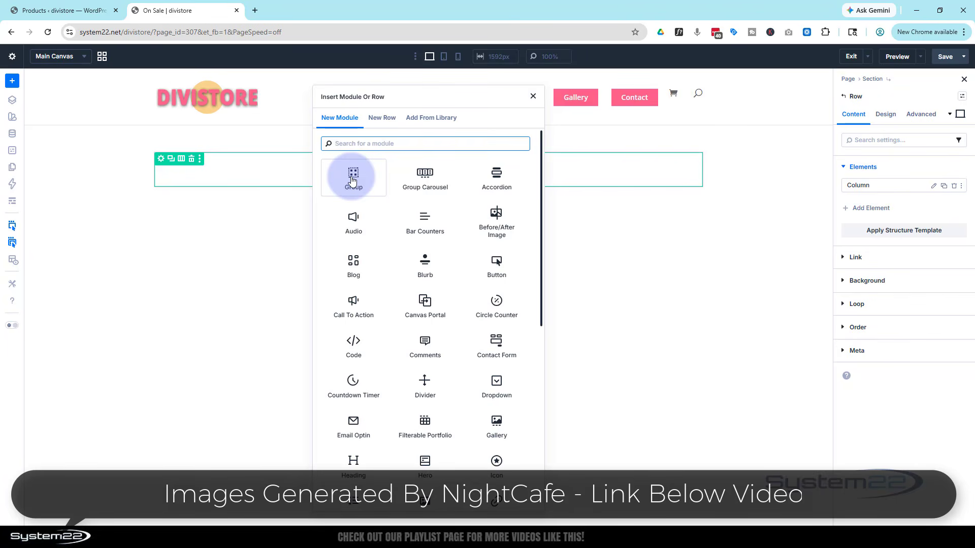
pyautogui.click(431, 275)
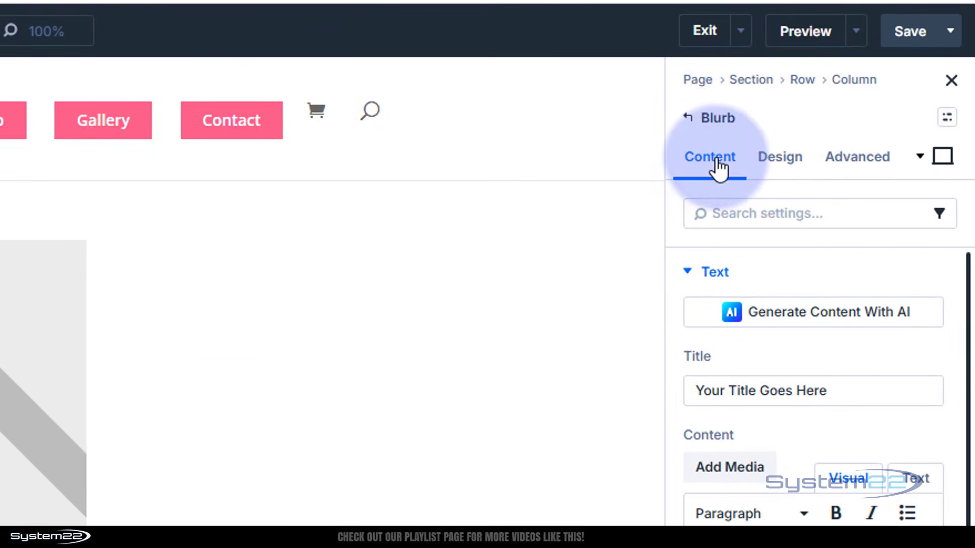
# Enable looping on the Blurb and set the loop's post type to Products in place of Posts.
pyautogui.scroll(-3, 807, 441)
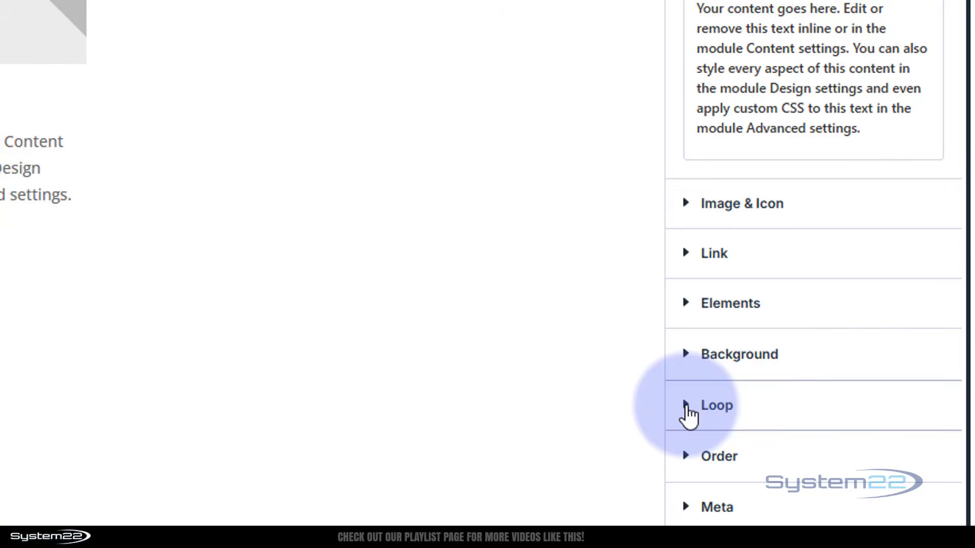
pyautogui.click(689, 411)
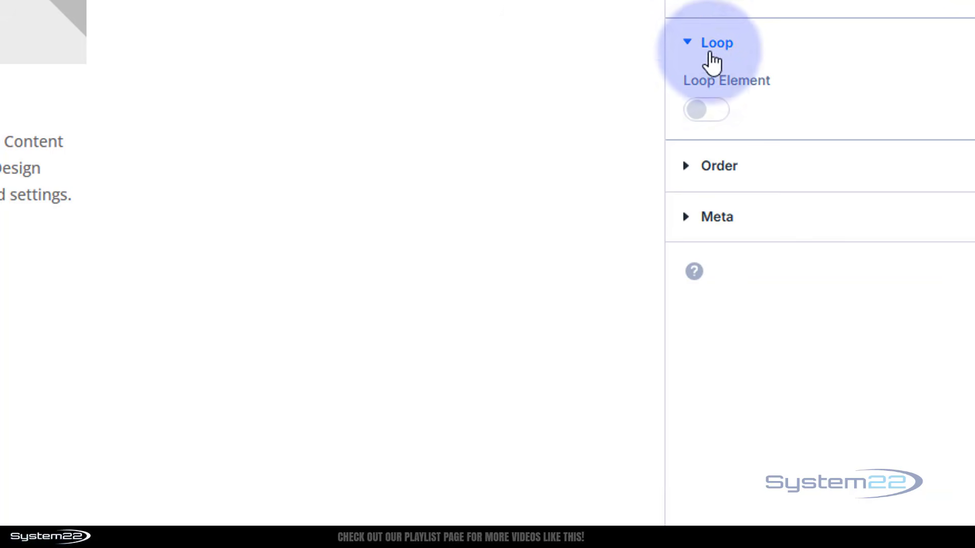
pyautogui.click(712, 114)
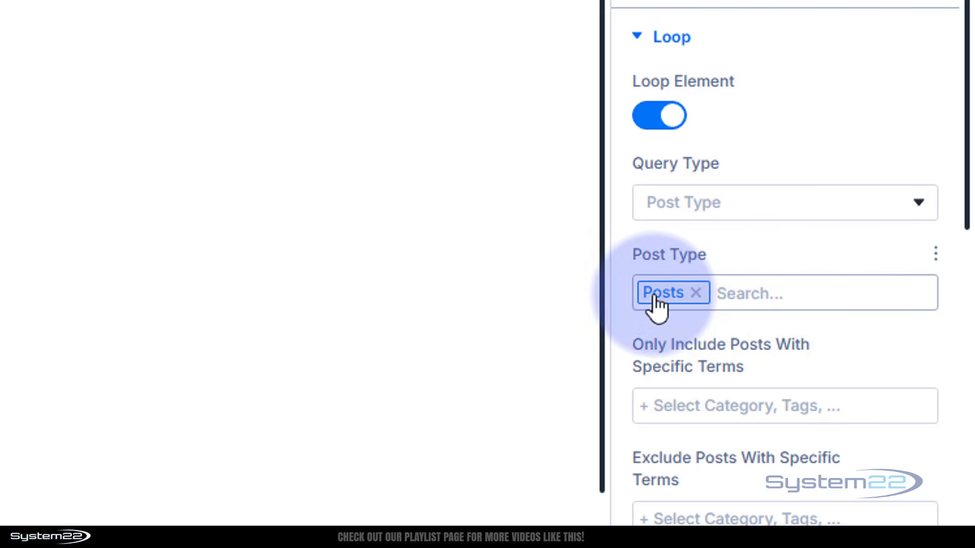
pyautogui.click(696, 294)
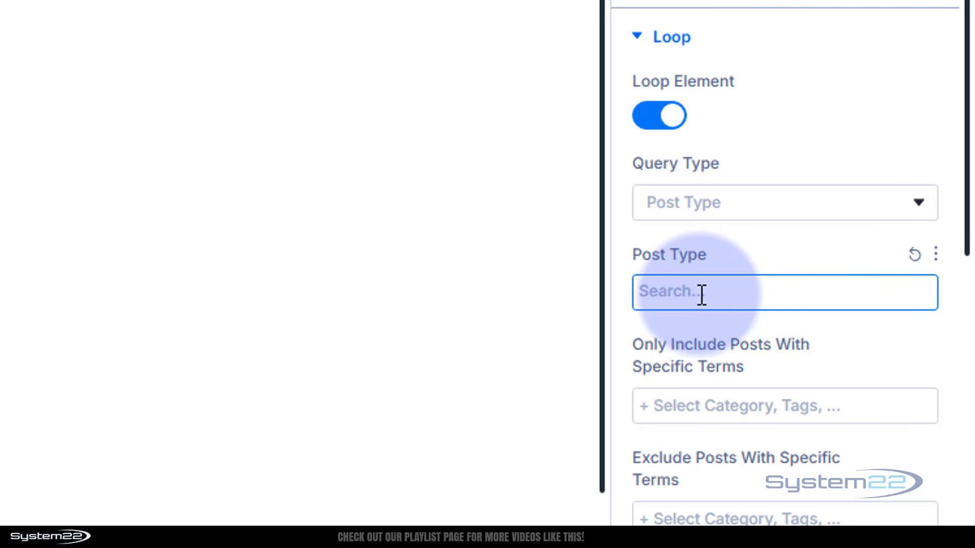
pyautogui.click(700, 294)
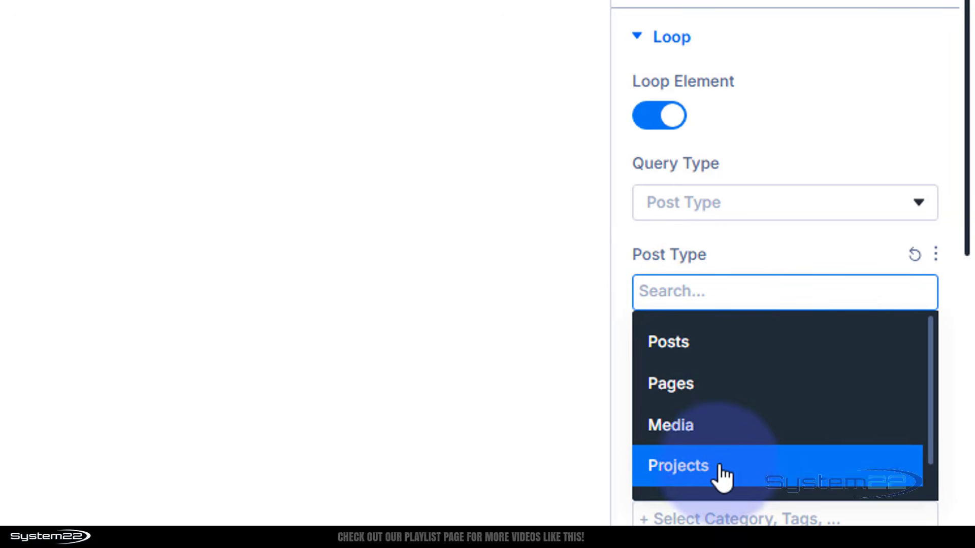
pyautogui.scroll(-1, 726, 414)
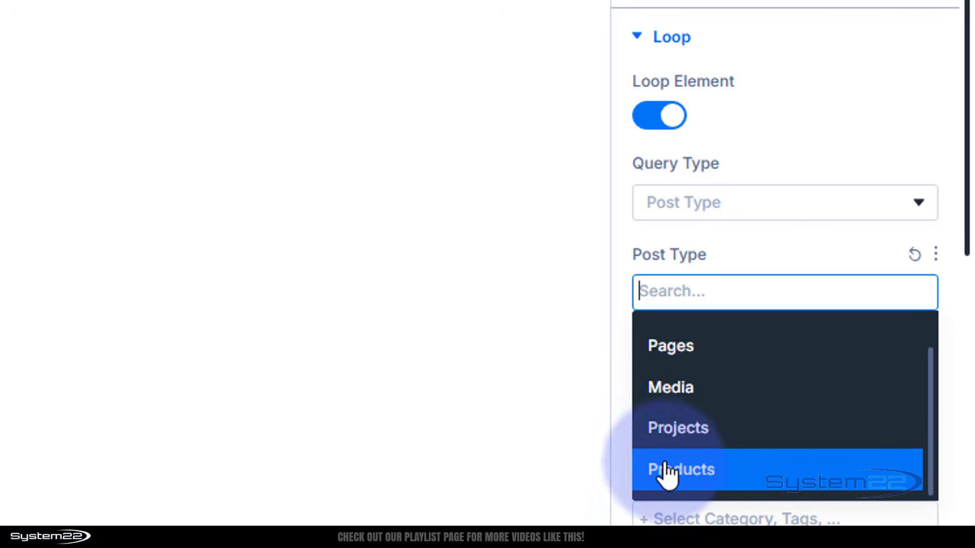
pyautogui.click(692, 470)
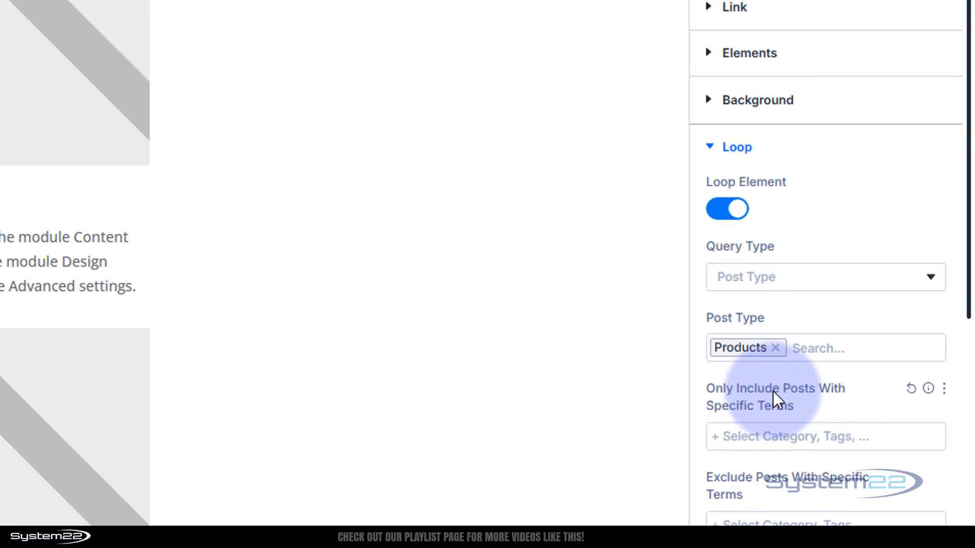
# Limit the Blurb loop to products in the On Sale category.
pyautogui.scroll(-2, 772, 391)
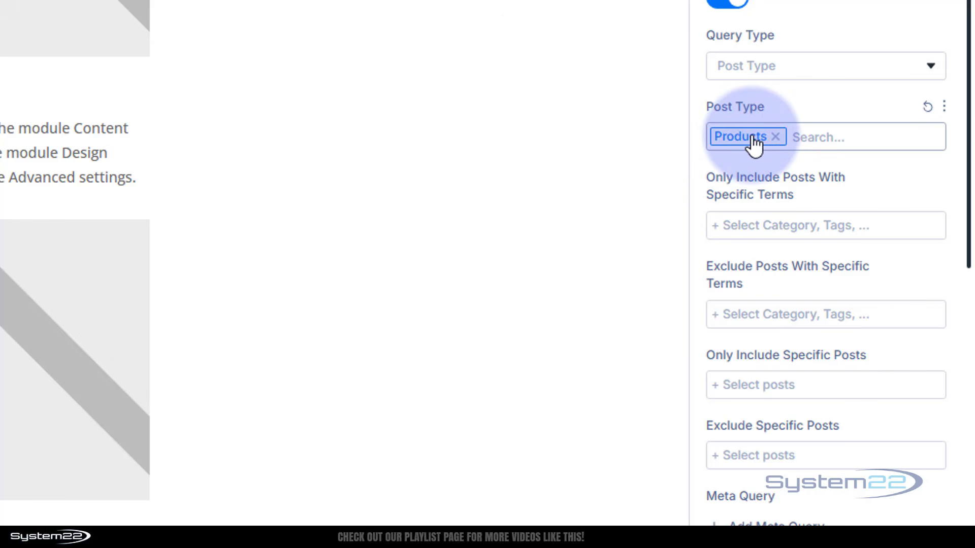
pyautogui.click(804, 235)
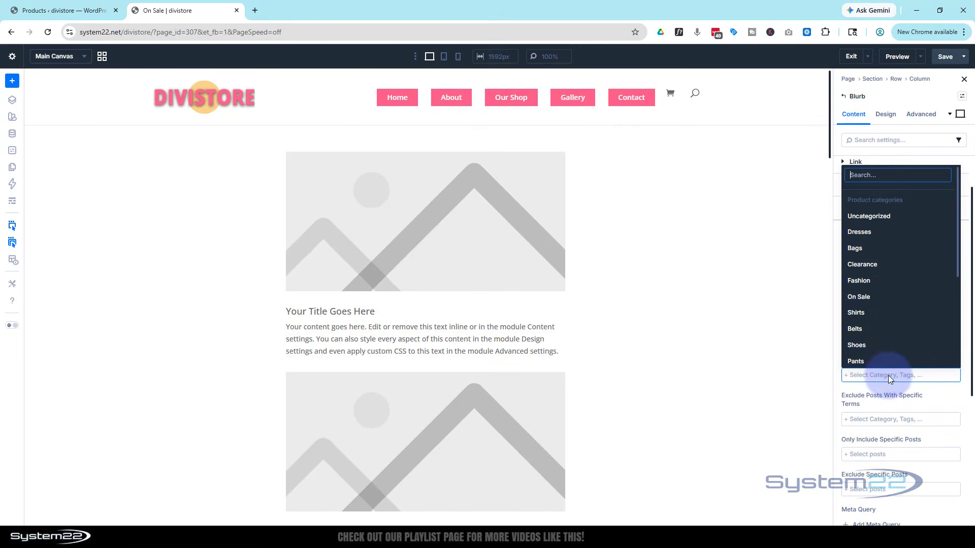
pyautogui.click(881, 297)
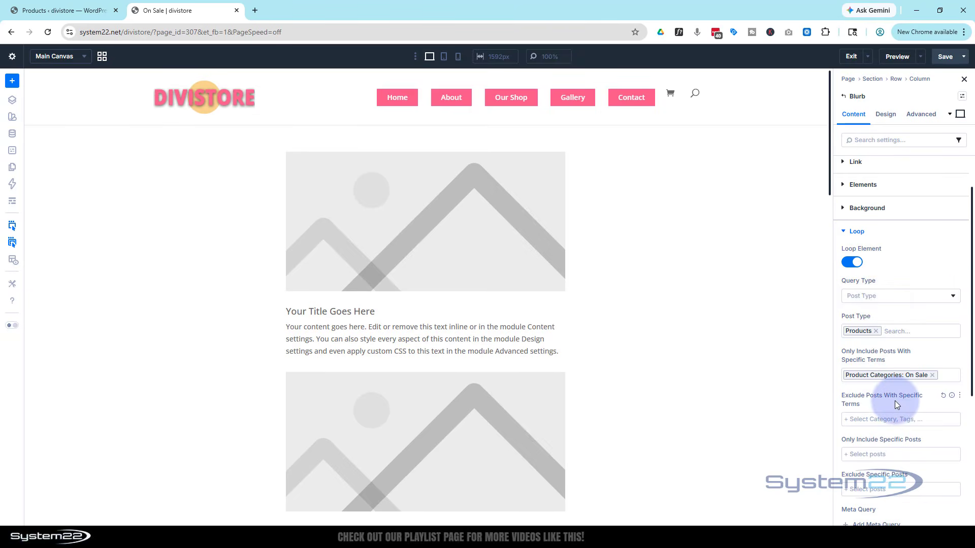
# Add the Dresses and Belts product categories to the loop's included terms and look over the repeated blurbs.
pyautogui.click(945, 378)
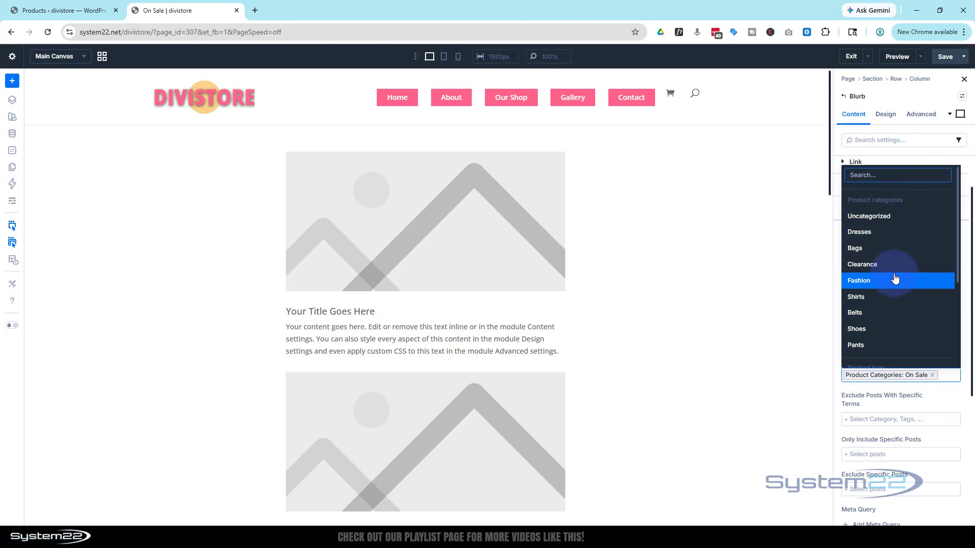
pyautogui.click(879, 232)
pyautogui.click(946, 386)
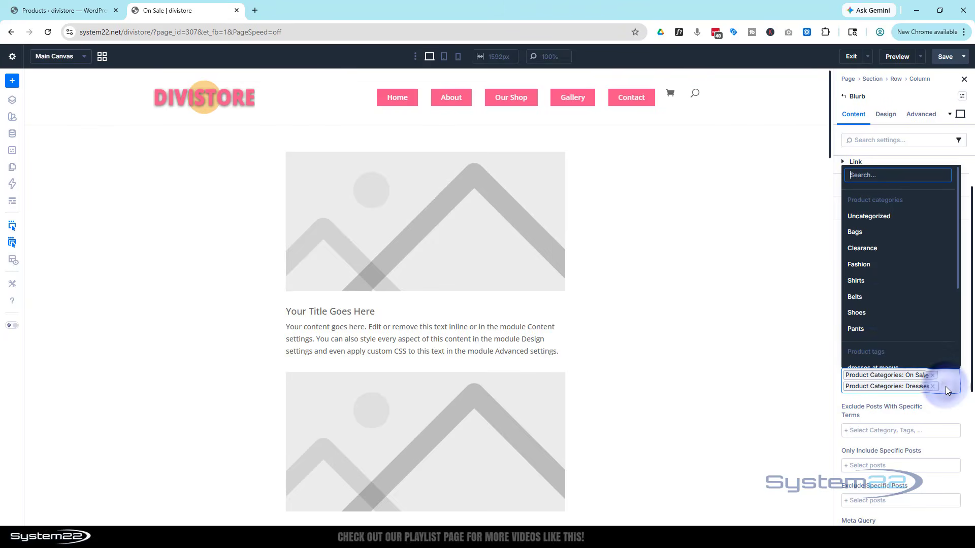
pyautogui.click(878, 297)
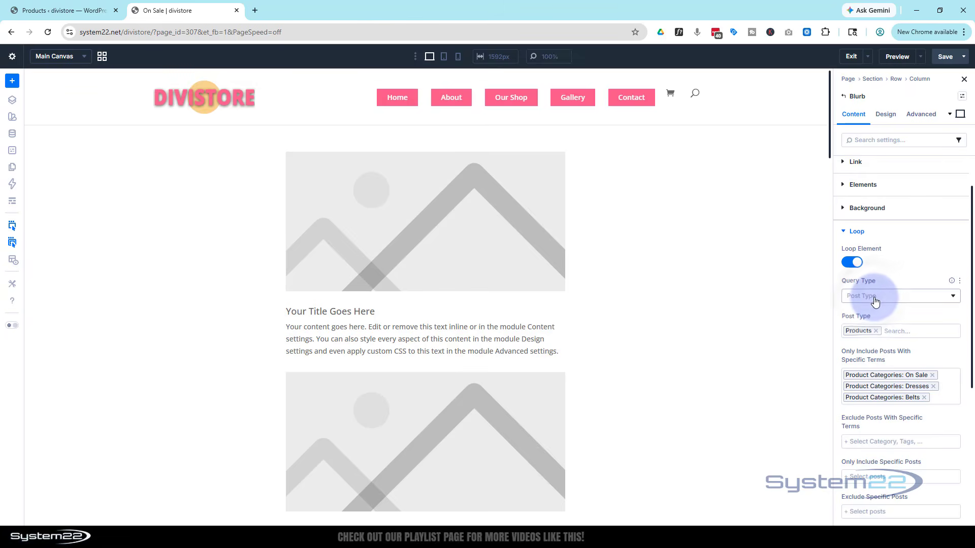
pyautogui.scroll(-3, 690, 296)
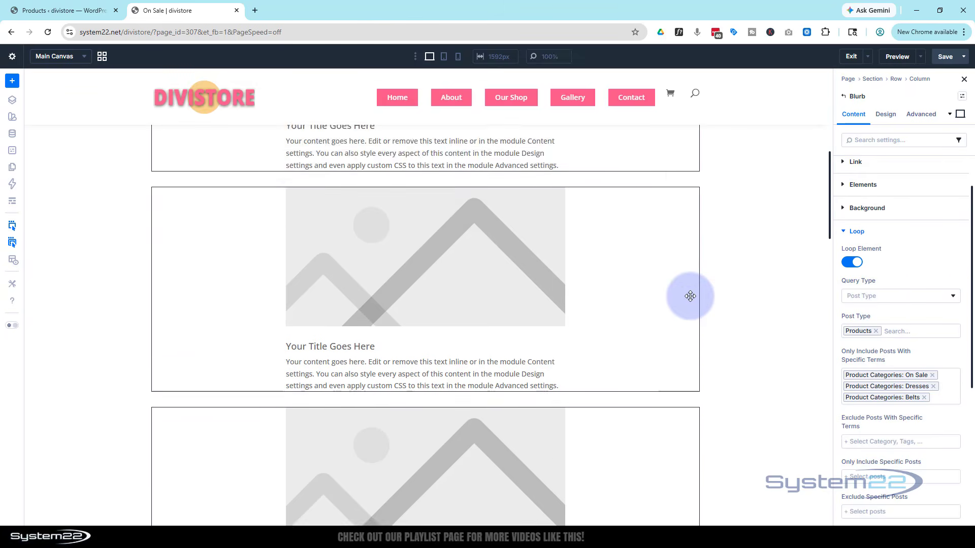
pyautogui.scroll(3, 690, 296)
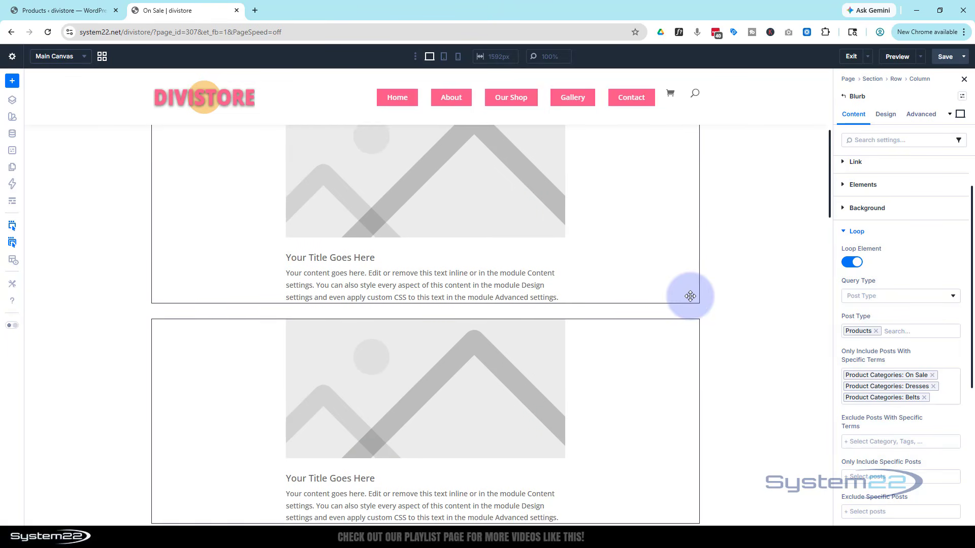
# Set the Blurb loop's posts per page to 15 and look over the repeated blurbs.
pyautogui.scroll(-4, 870, 376)
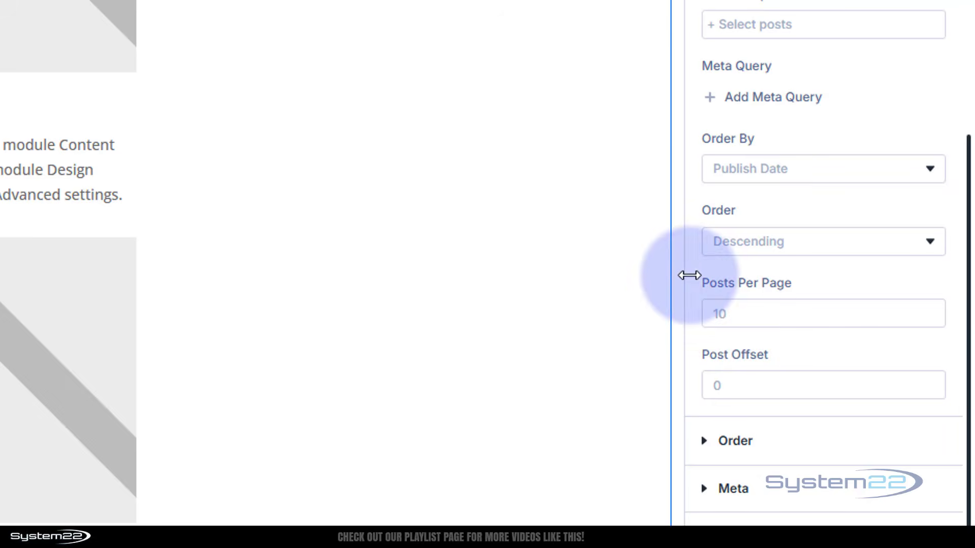
pyautogui.click(737, 314)
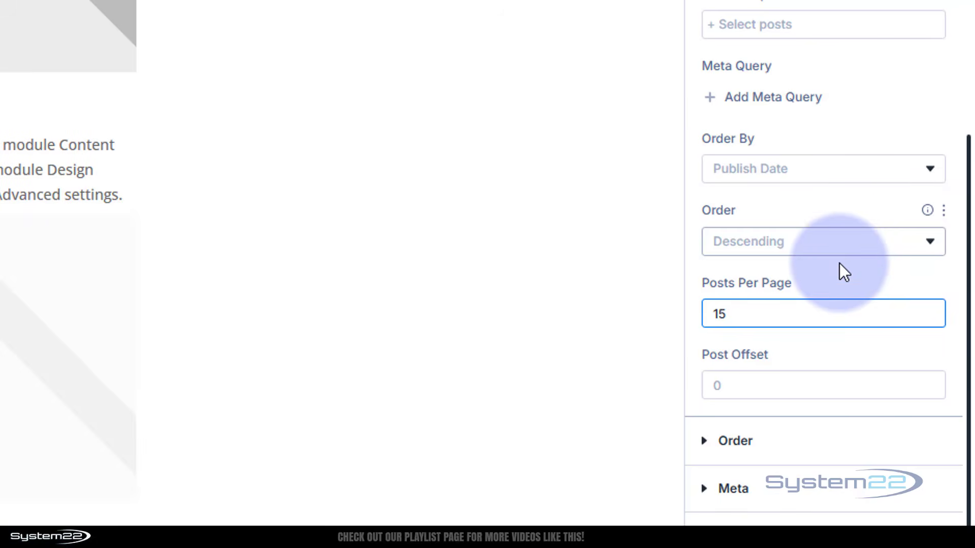
pyautogui.click(836, 277)
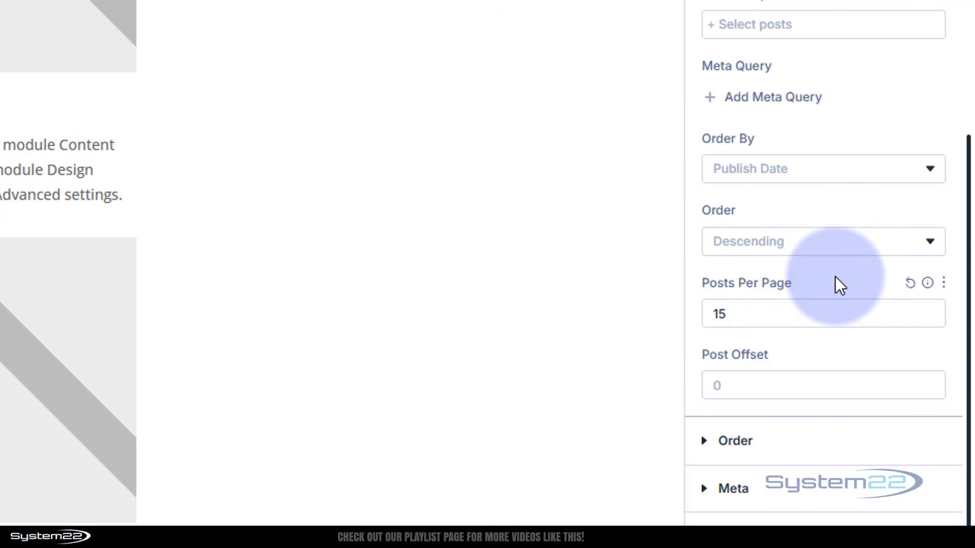
pyautogui.click(809, 389)
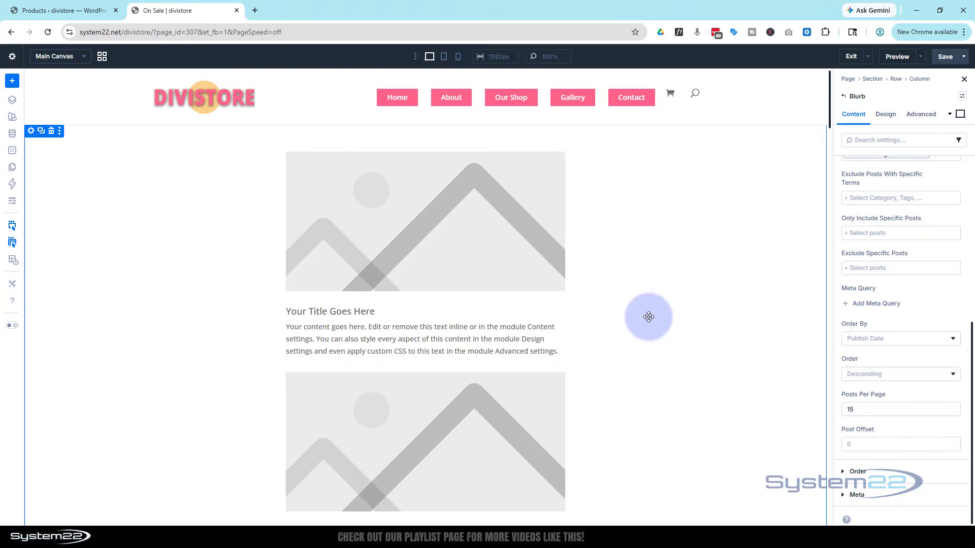
pyautogui.scroll(-2, 648, 314)
pyautogui.scroll(-3, 648, 313)
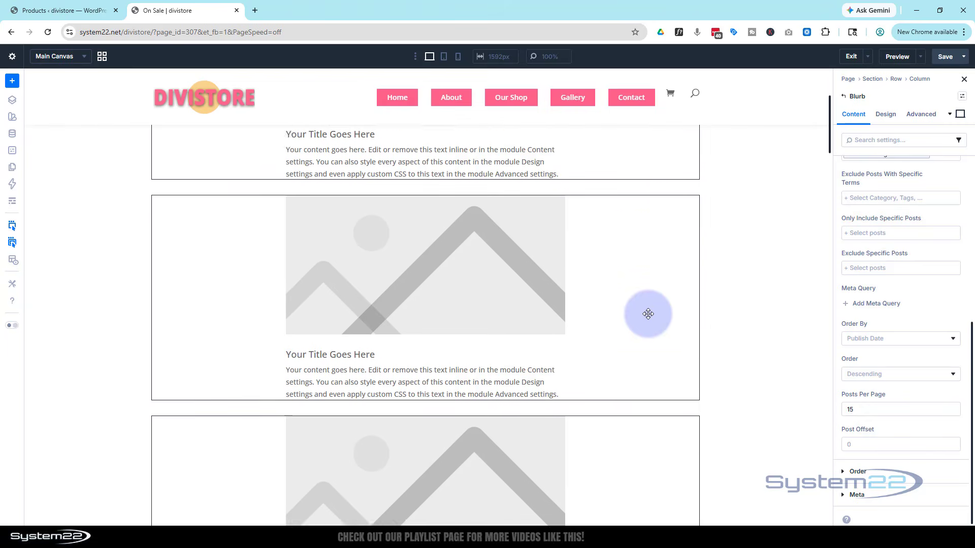
pyautogui.scroll(4, 648, 314)
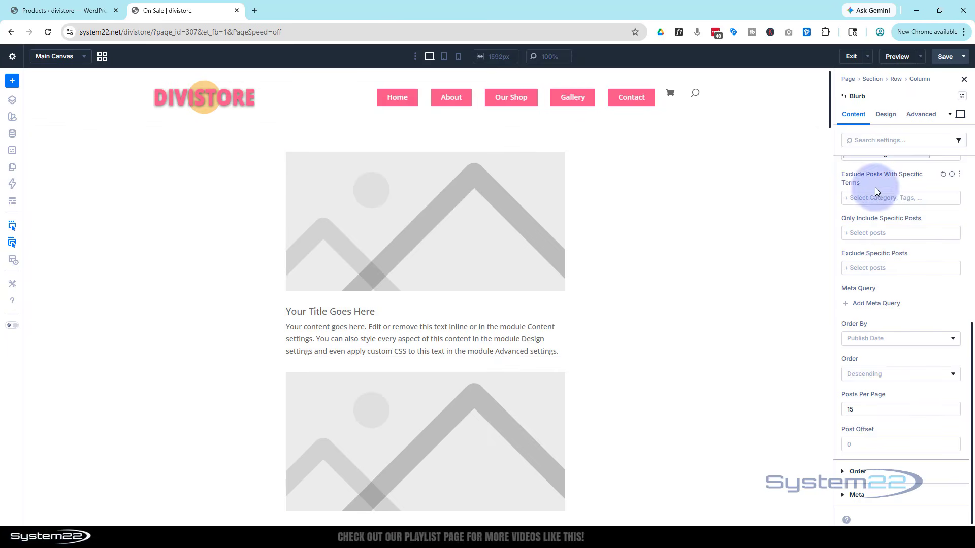
# Set the layout direction of the column containing the Blurb to Row.
pyautogui.scroll(3, 866, 198)
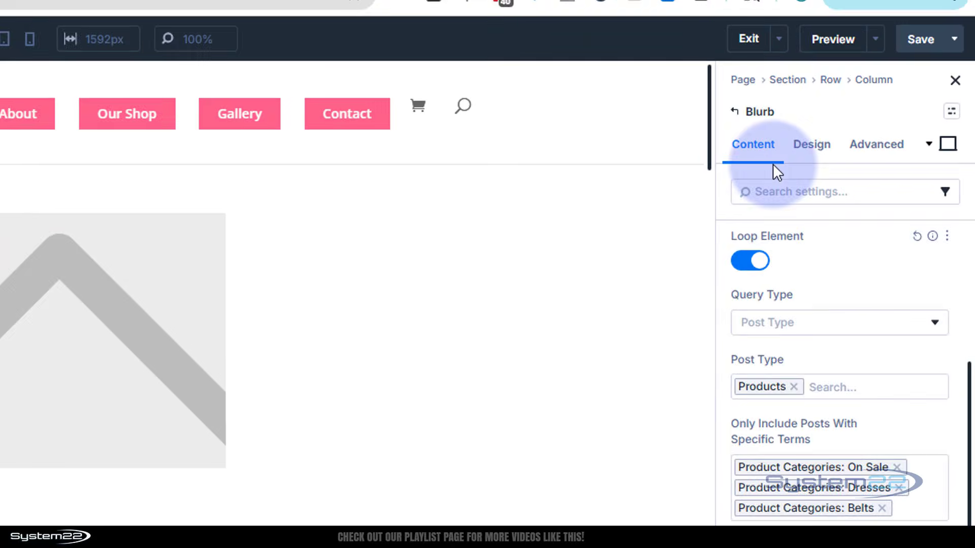
pyautogui.scroll(2, 773, 167)
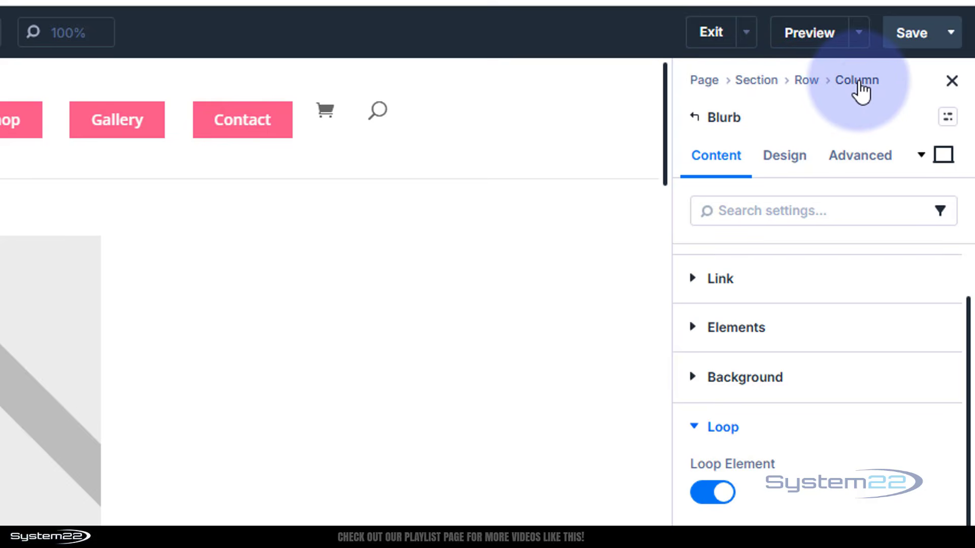
pyautogui.click(862, 84)
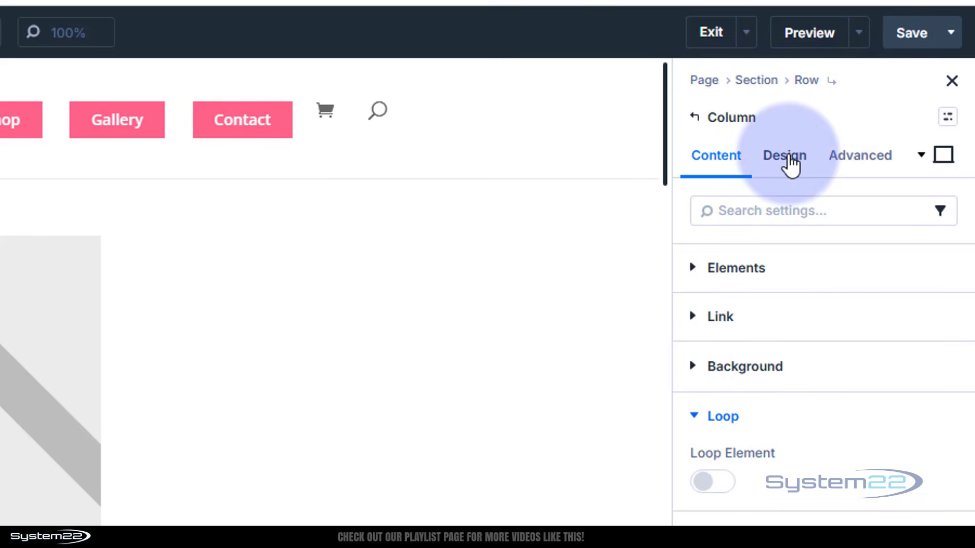
pyautogui.click(790, 159)
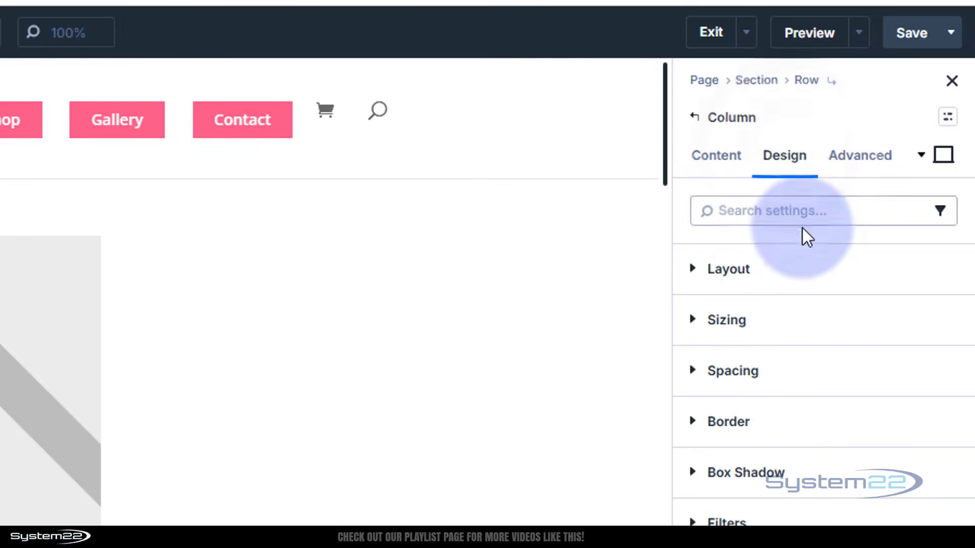
pyautogui.click(766, 280)
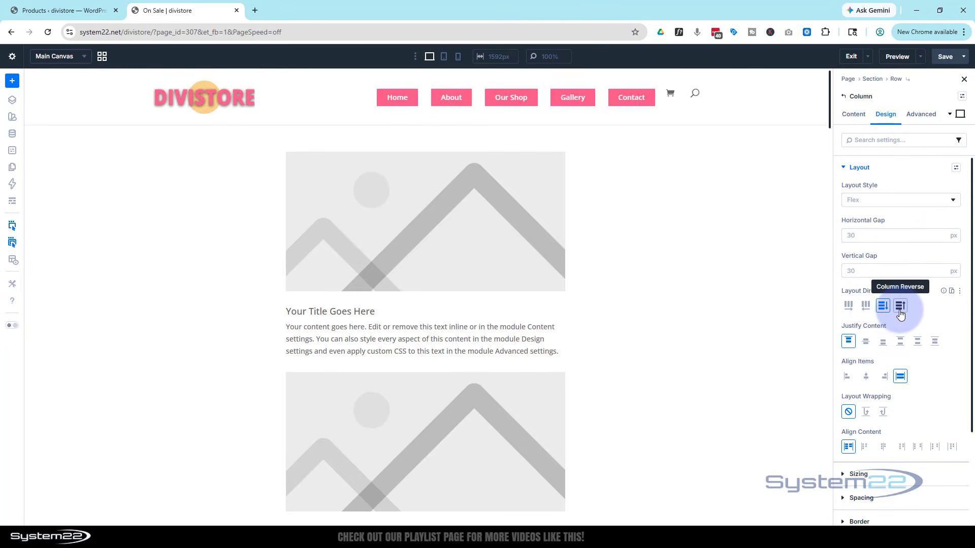
pyautogui.click(851, 311)
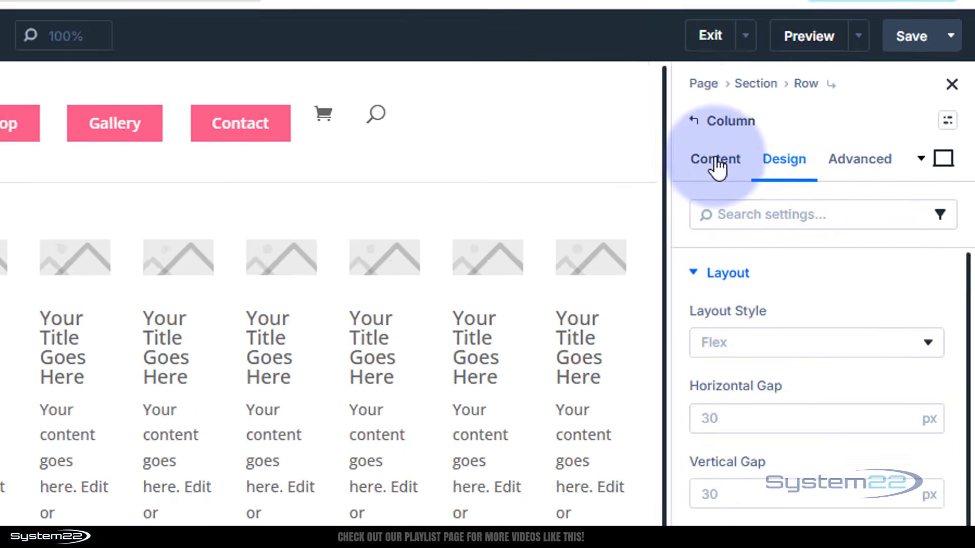
# Apply the three-column multi-row grid structure template to the column for desktop.
pyautogui.click(854, 121)
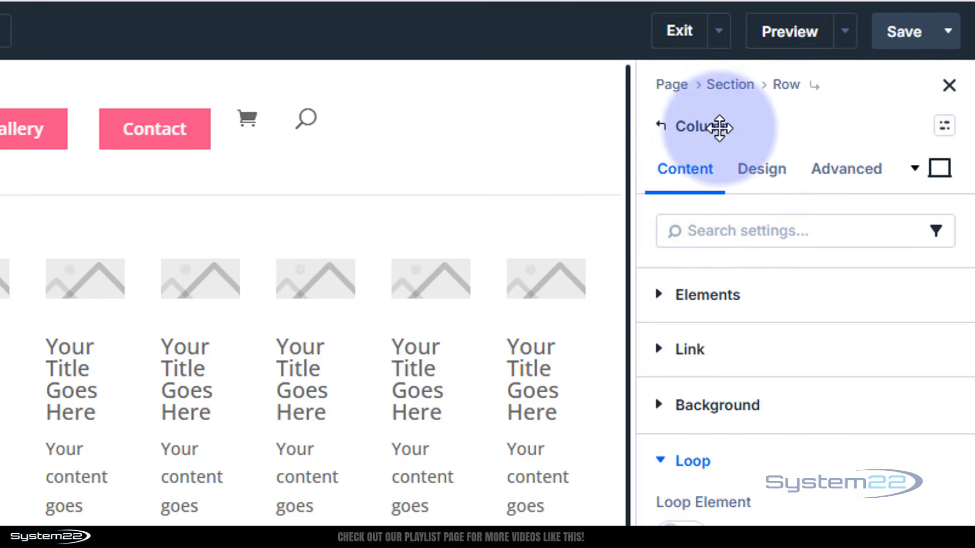
pyautogui.click(706, 294)
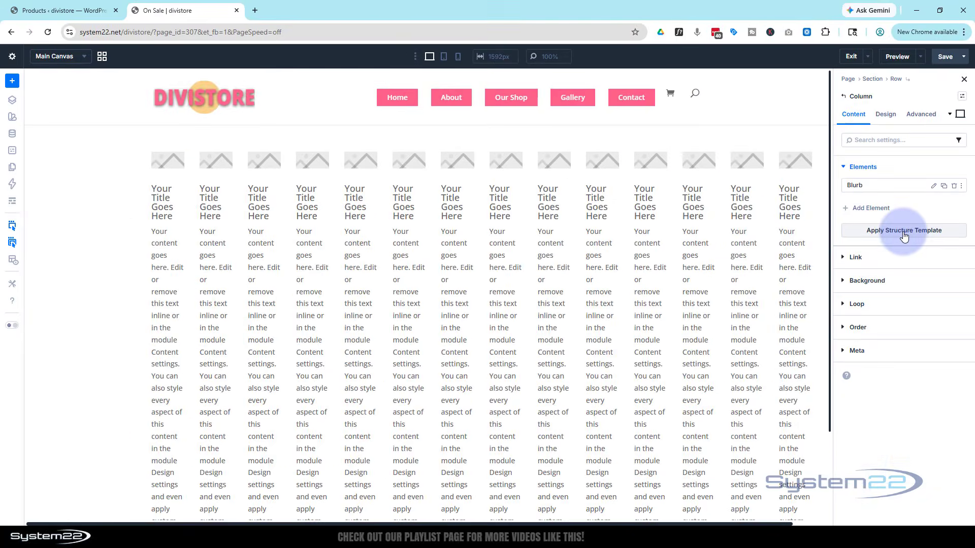
pyautogui.click(835, 452)
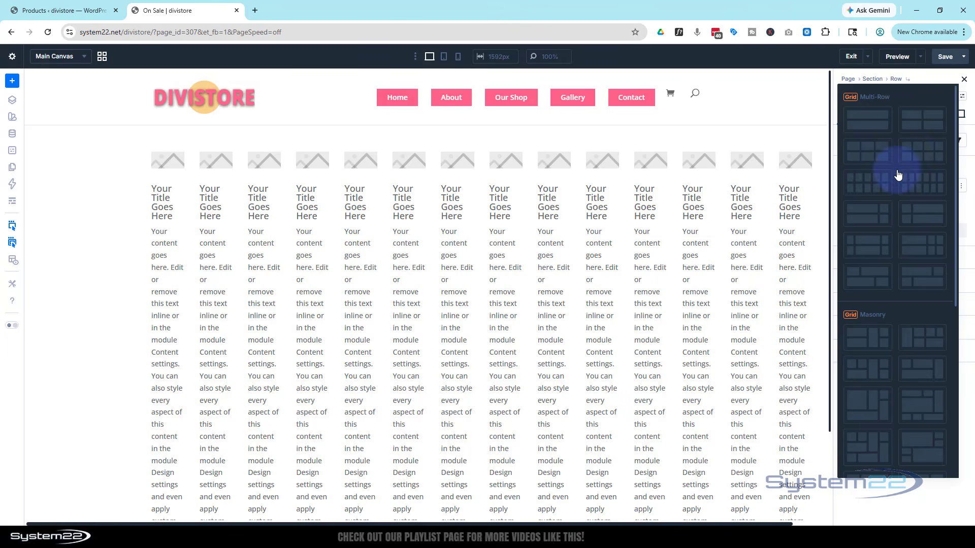
pyautogui.click(877, 167)
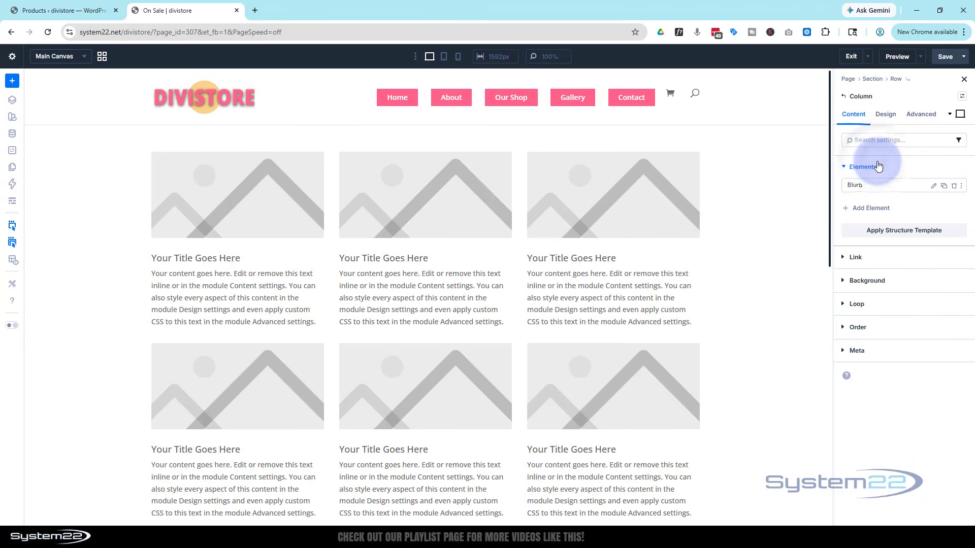
# Apply the two-column multi-row grid structure template to the column for the tablet view.
pyautogui.click(444, 59)
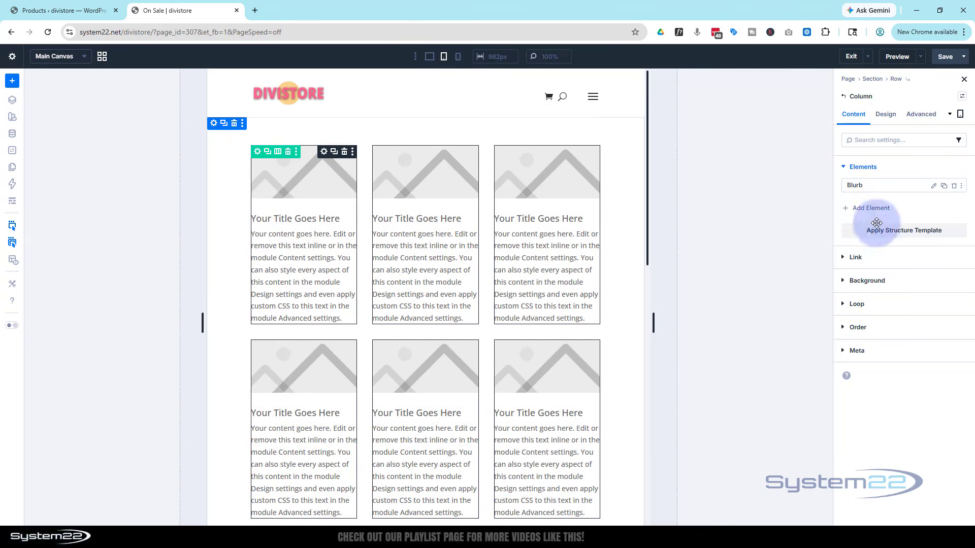
pyautogui.click(896, 230)
pyautogui.click(929, 145)
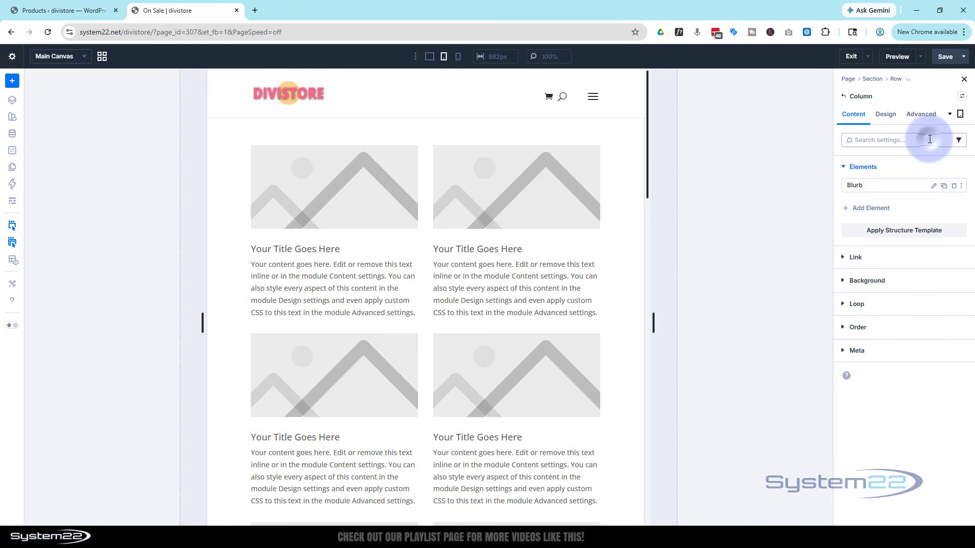
# Apply the single-column multi-row grid structure template for the phone view, check the tablet layout and return to the desktop view.
pyautogui.click(458, 58)
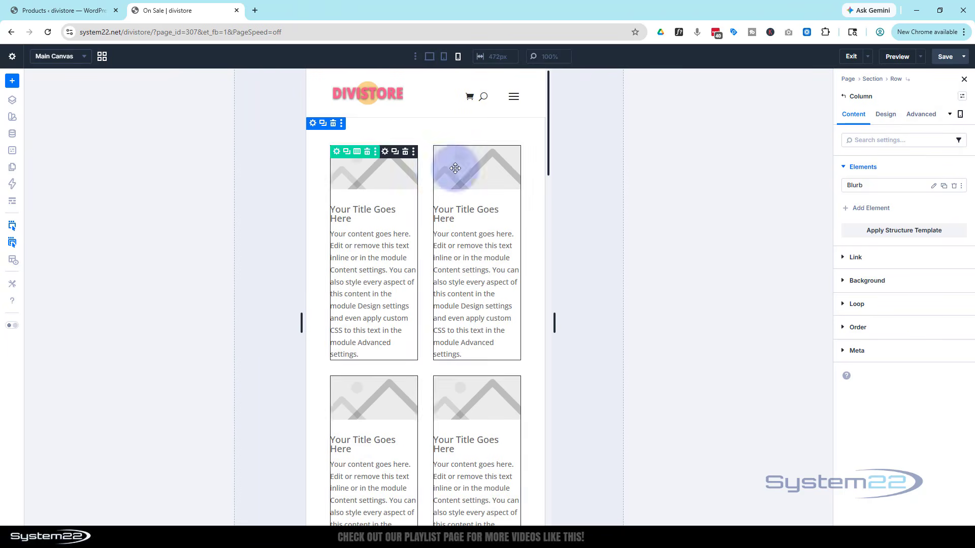
pyautogui.click(900, 235)
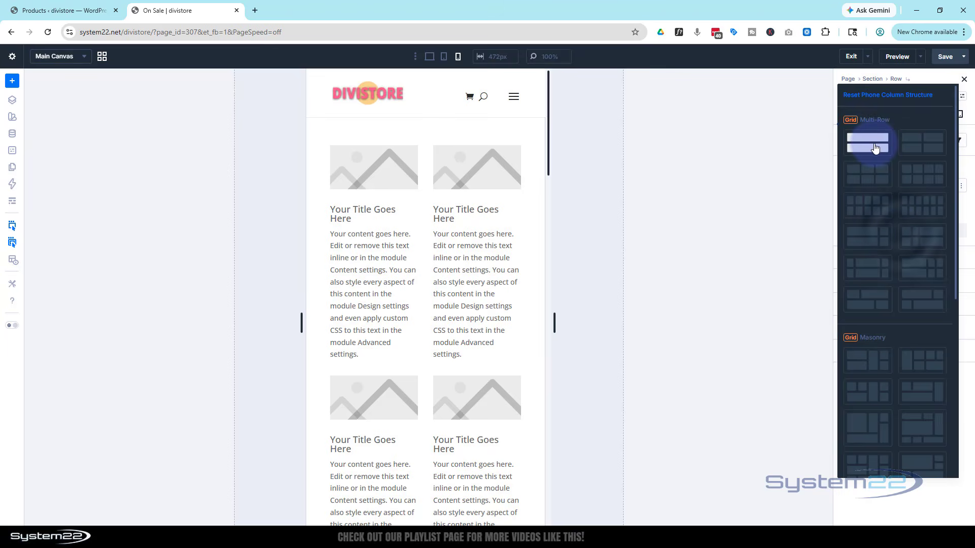
pyautogui.click(875, 148)
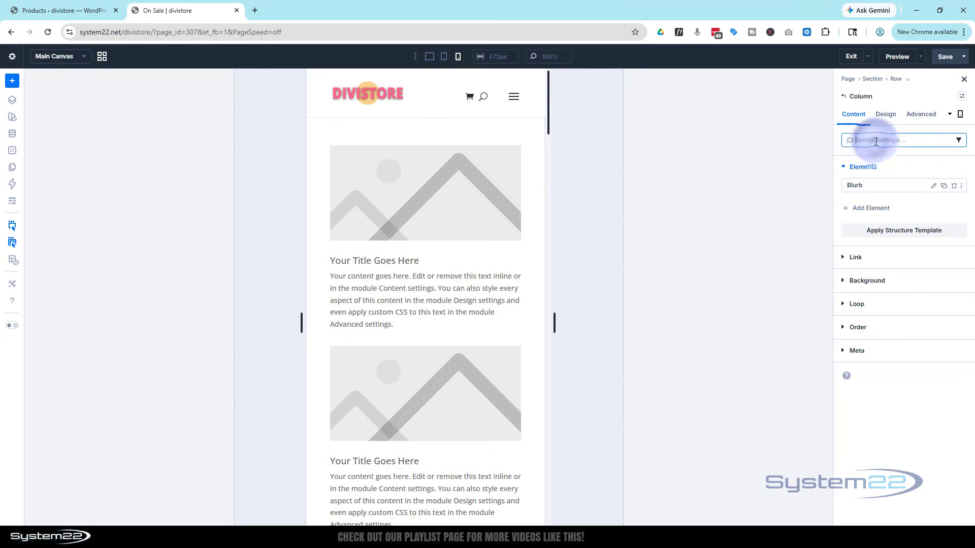
pyautogui.click(444, 58)
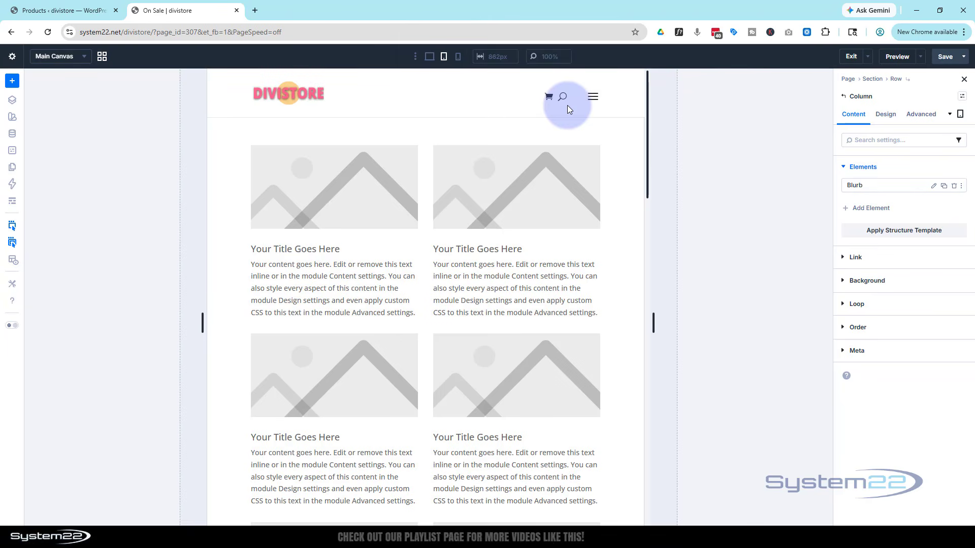
pyautogui.click(430, 57)
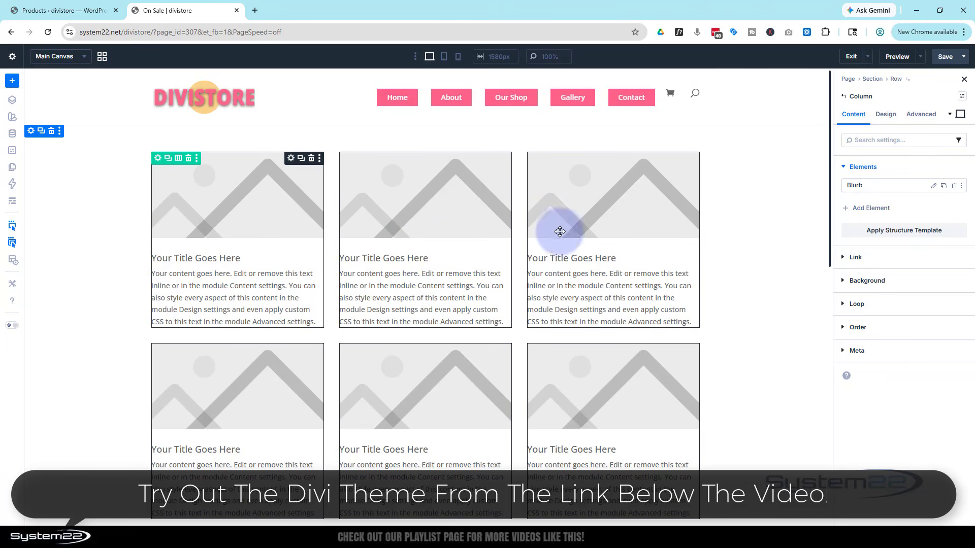
# Link the looped Blurb's title to the Loop Product Title dynamic content.
pyautogui.click(278, 209)
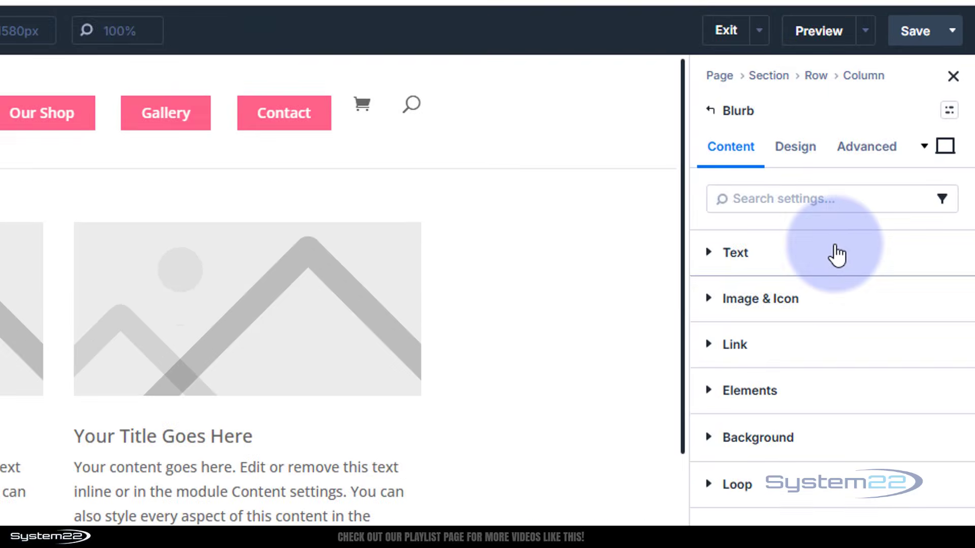
pyautogui.click(905, 166)
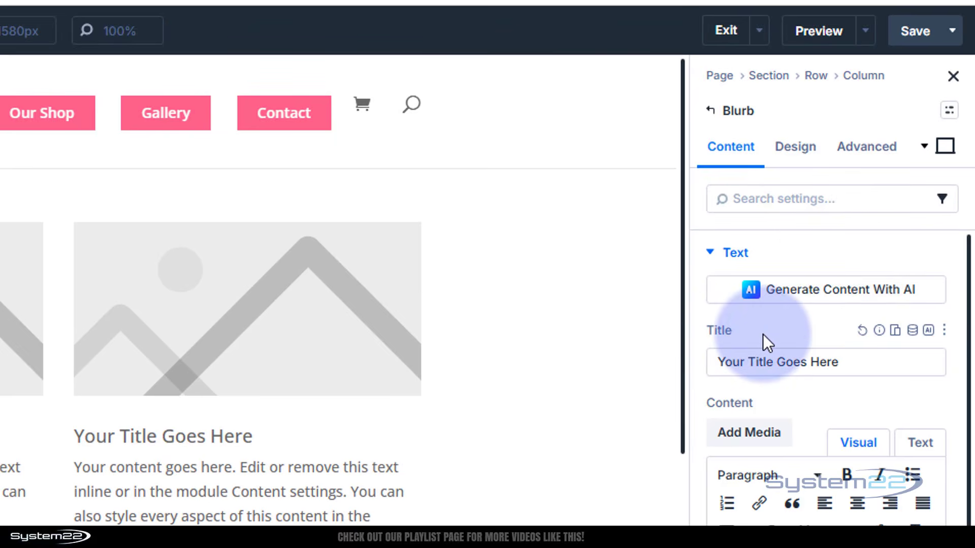
pyautogui.click(913, 332)
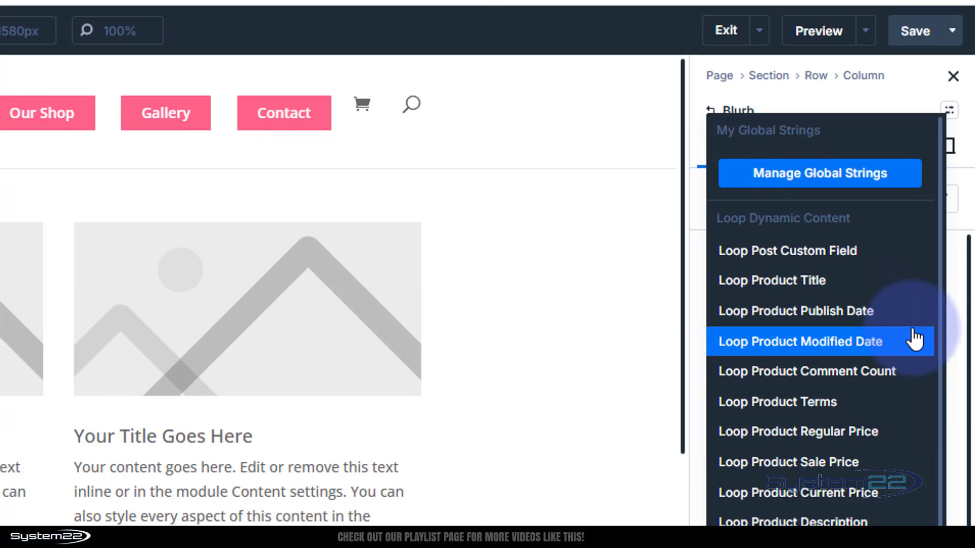
pyautogui.click(759, 287)
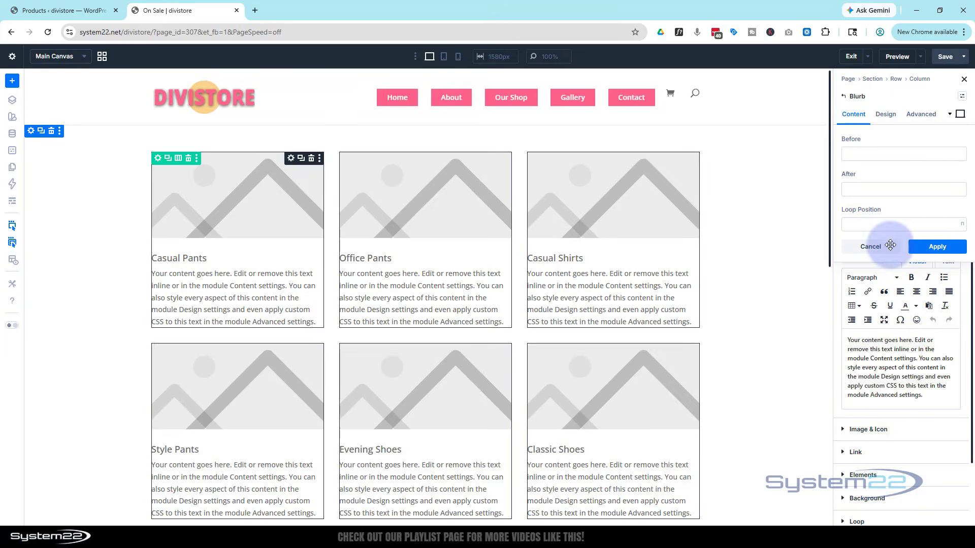
pyautogui.click(948, 248)
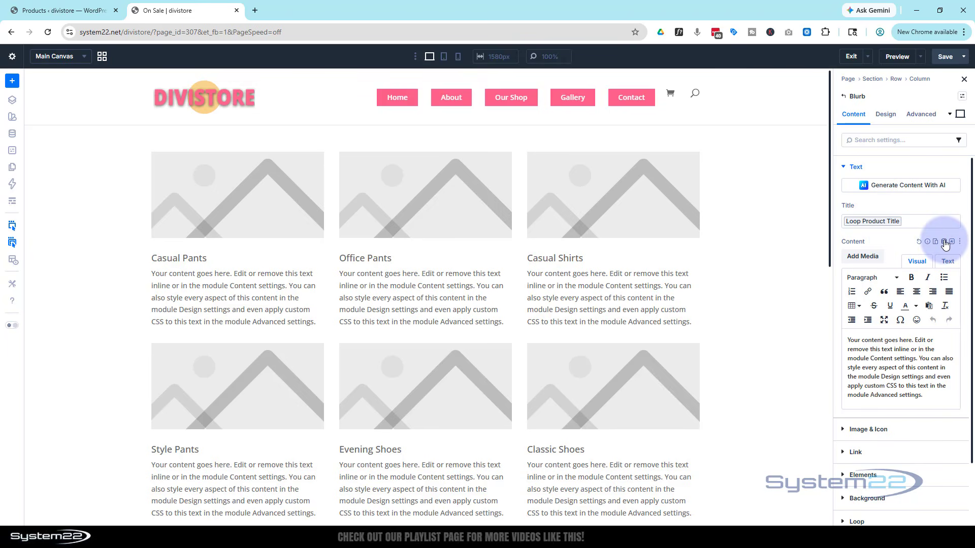
# Link the Blurb's content text to the Loop Product Current Price dynamic content.
pyautogui.click(944, 242)
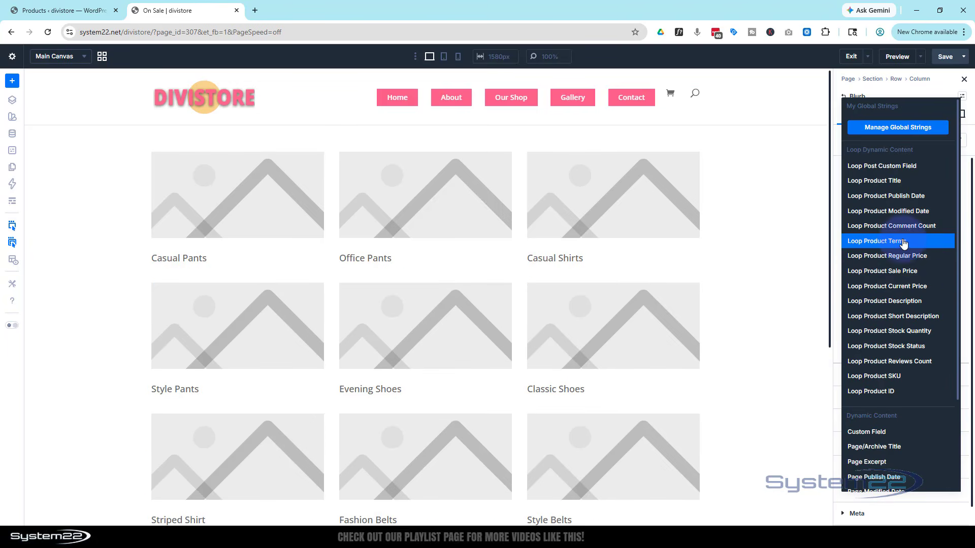
pyautogui.click(887, 290)
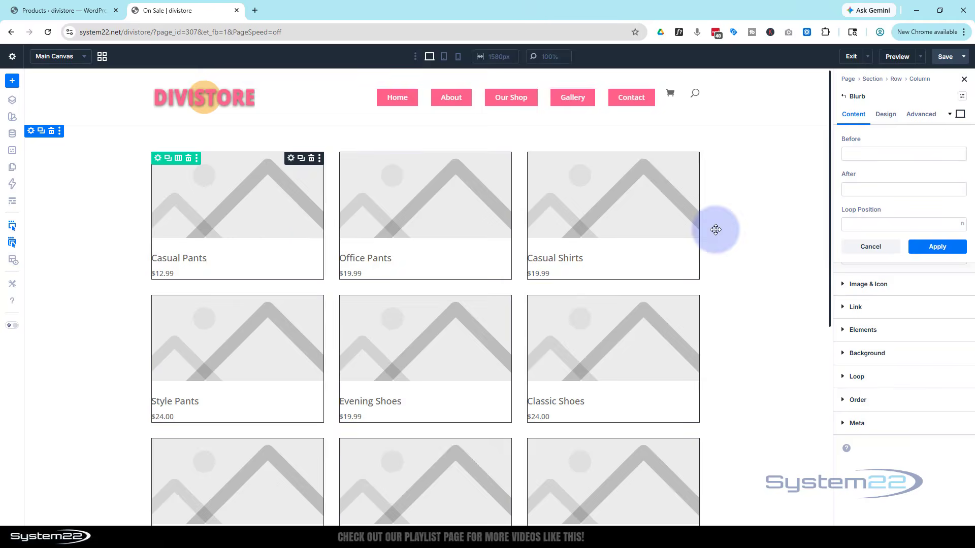
pyautogui.click(948, 248)
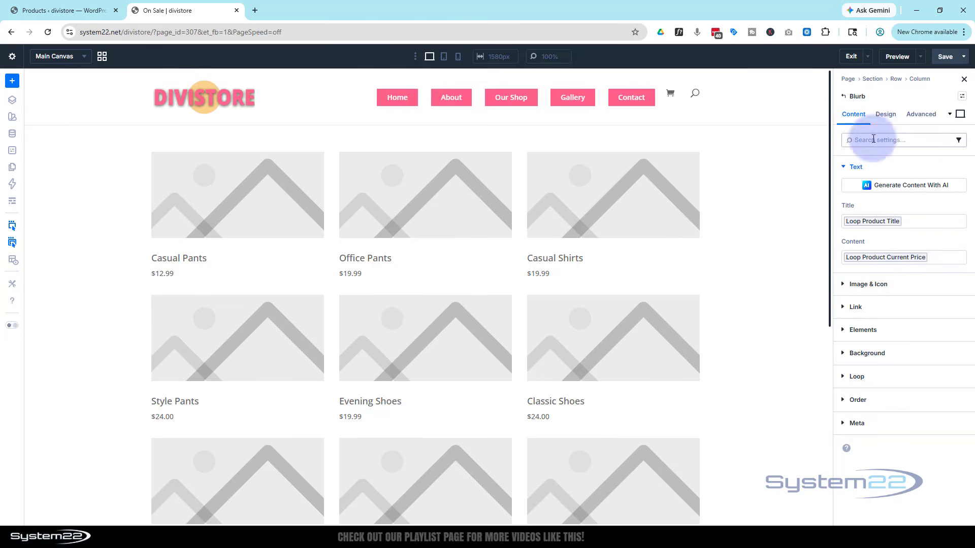
# Link the looped Blurb's image to the Loop Product Featured Image dynamic content.
pyautogui.click(897, 288)
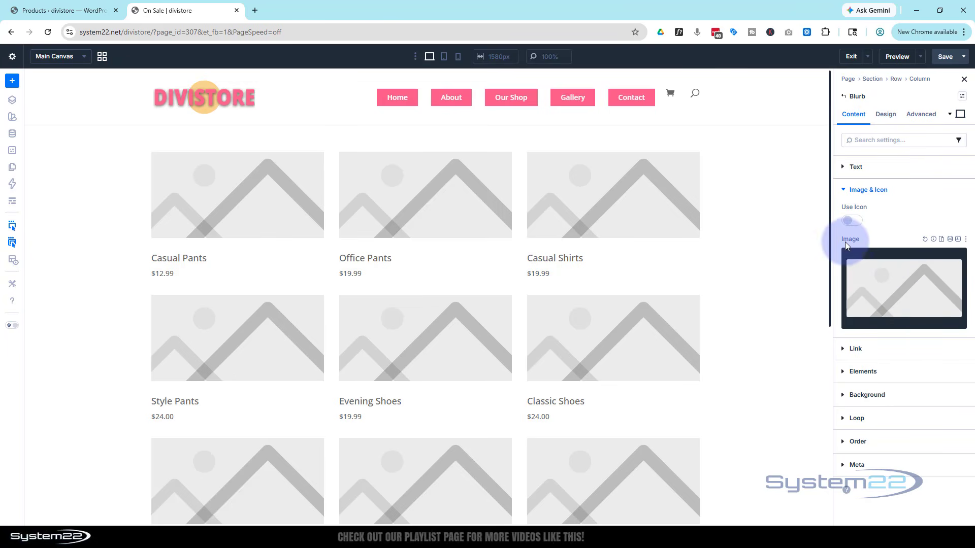
pyautogui.click(951, 242)
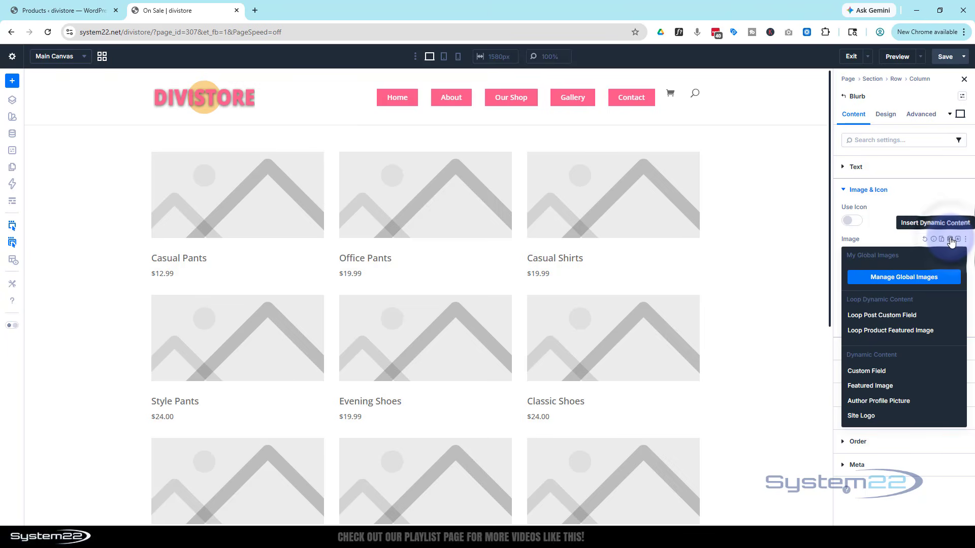
pyautogui.click(892, 330)
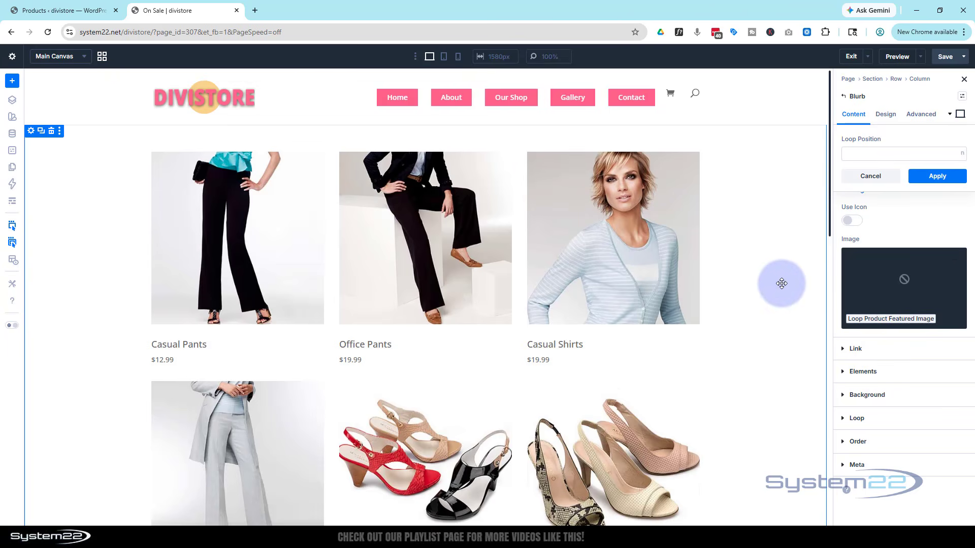
pyautogui.scroll(-4, 781, 283)
pyautogui.scroll(4, 783, 283)
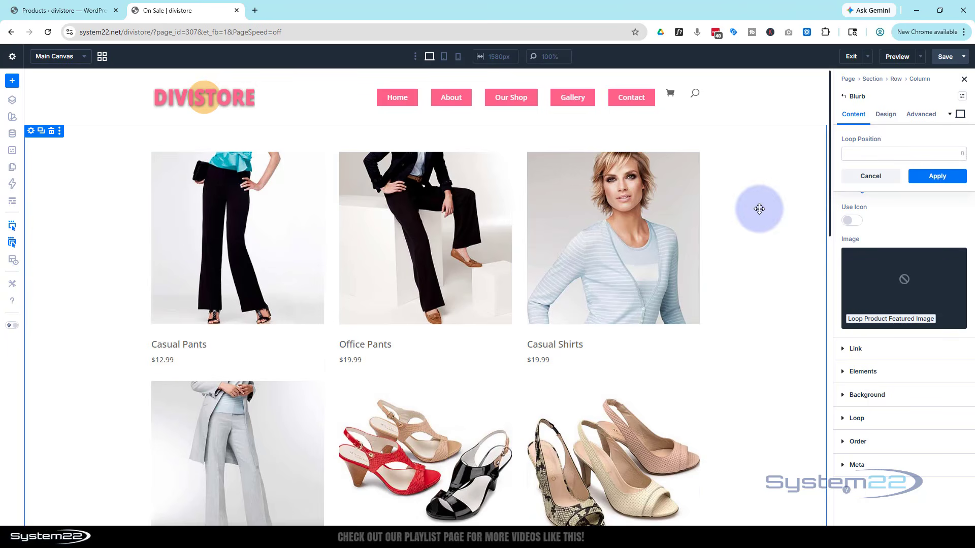
pyautogui.click(937, 175)
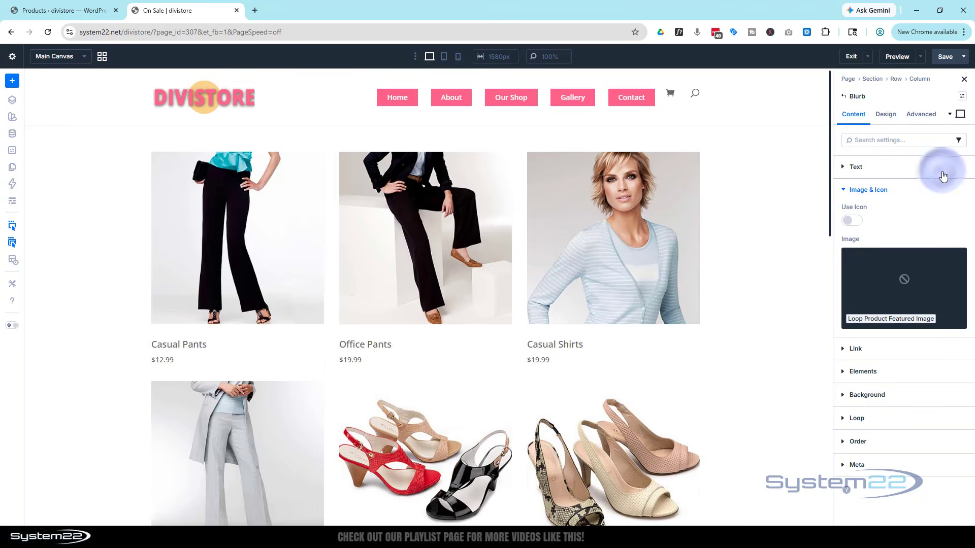
pyautogui.click(845, 191)
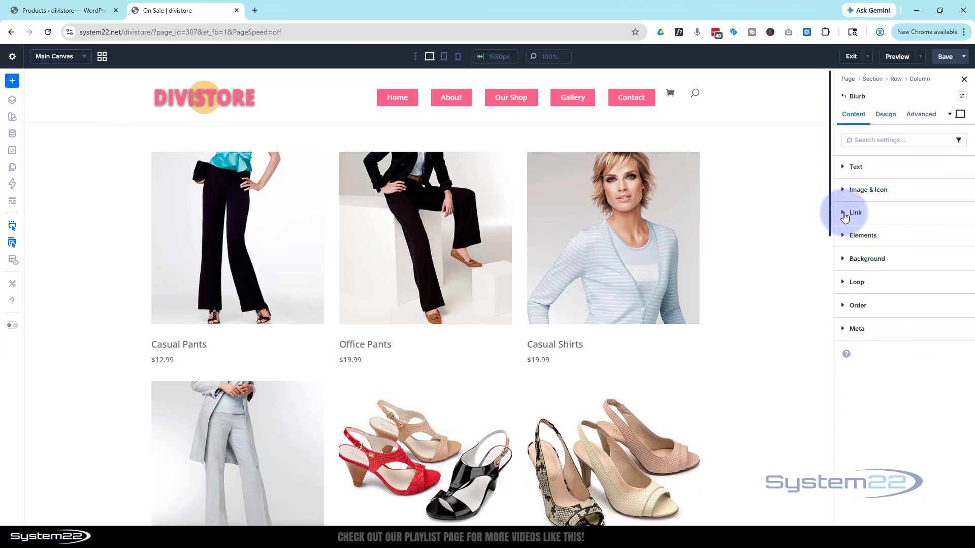
# Link the Blurb's Module Link URL to the Loop Product Link URL dynamic content, keeping the target in the current tab.
pyautogui.click(845, 214)
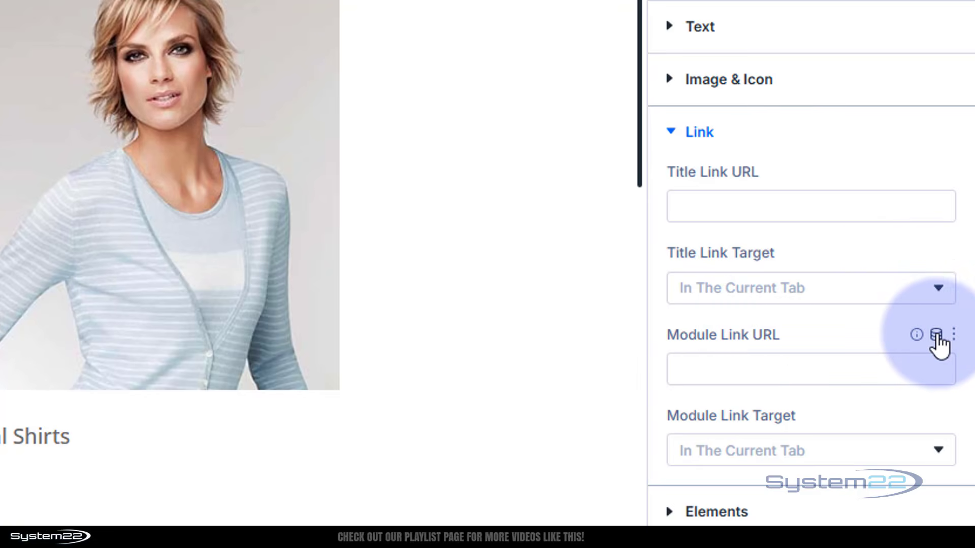
pyautogui.click(936, 336)
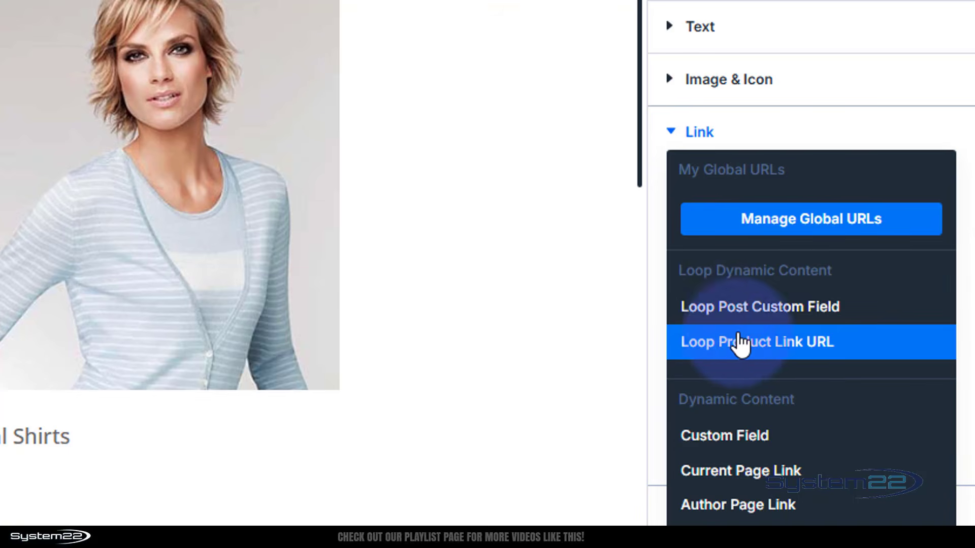
pyautogui.click(747, 348)
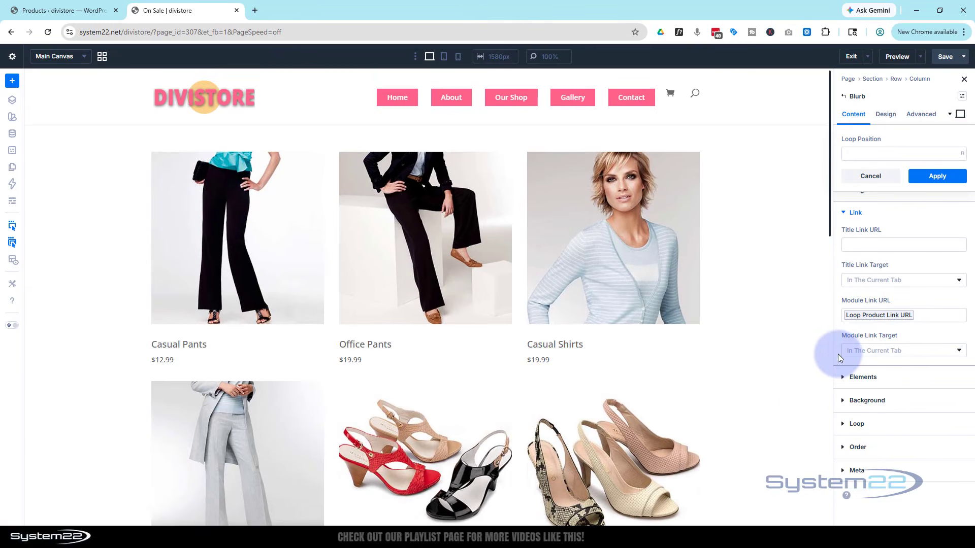
pyautogui.click(892, 352)
pyautogui.click(919, 333)
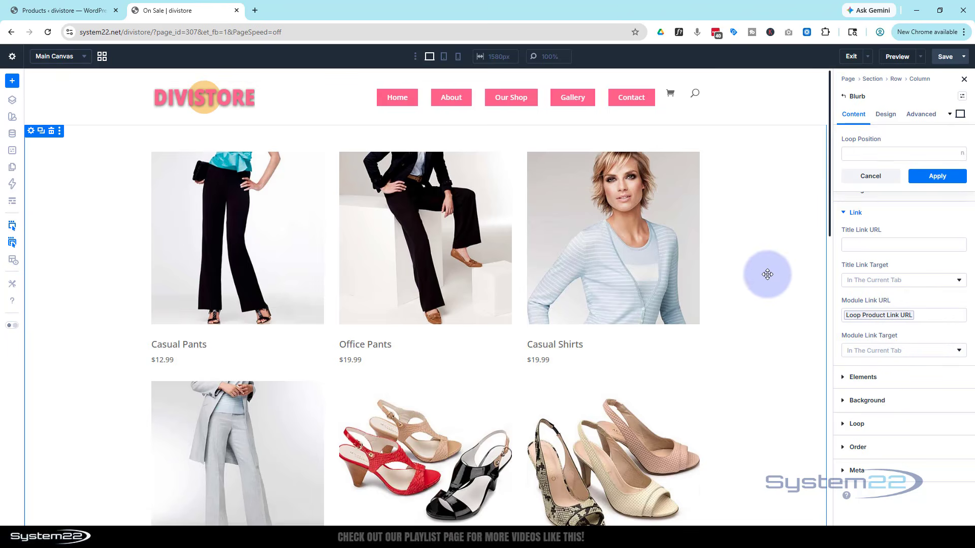
pyautogui.click(925, 176)
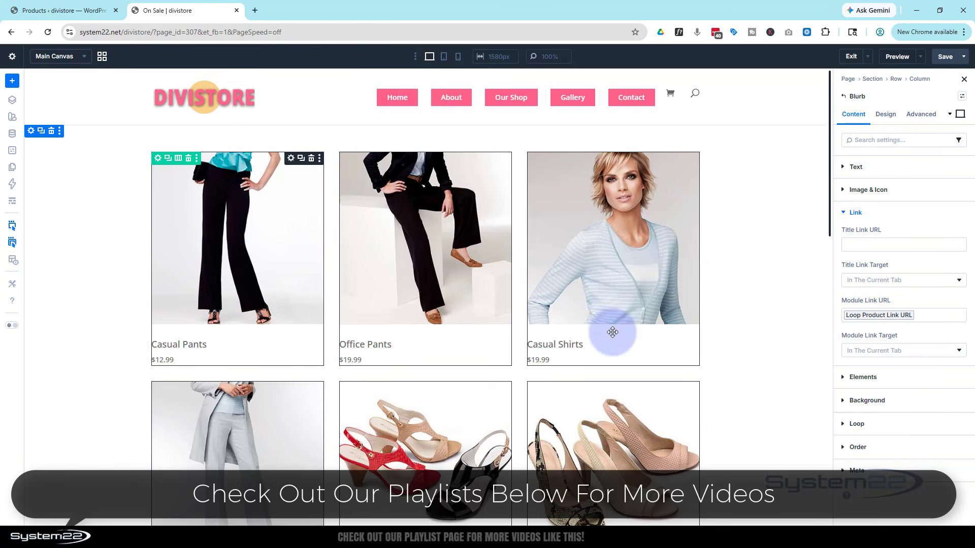
# Review the images, titles and prices of the products throughout the looped grid.
pyautogui.scroll(-3, 754, 286)
pyautogui.scroll(-3, 755, 286)
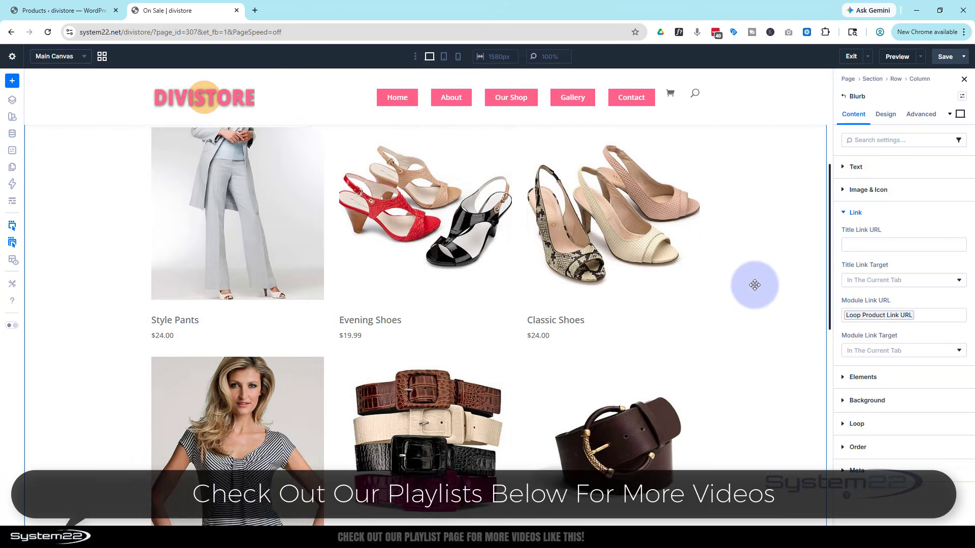
pyautogui.scroll(-3, 754, 285)
pyautogui.scroll(-5, 754, 285)
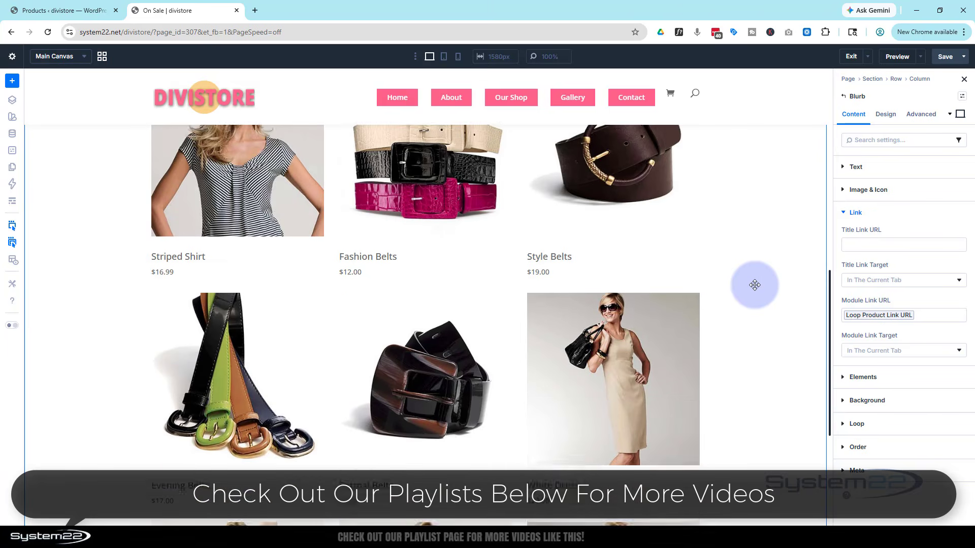
pyautogui.scroll(7, 754, 284)
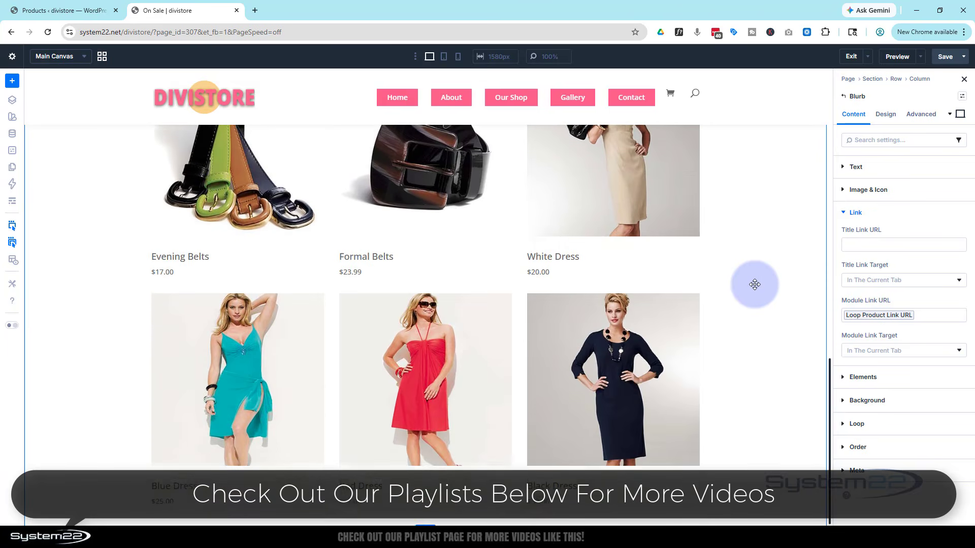
pyautogui.scroll(5, 756, 283)
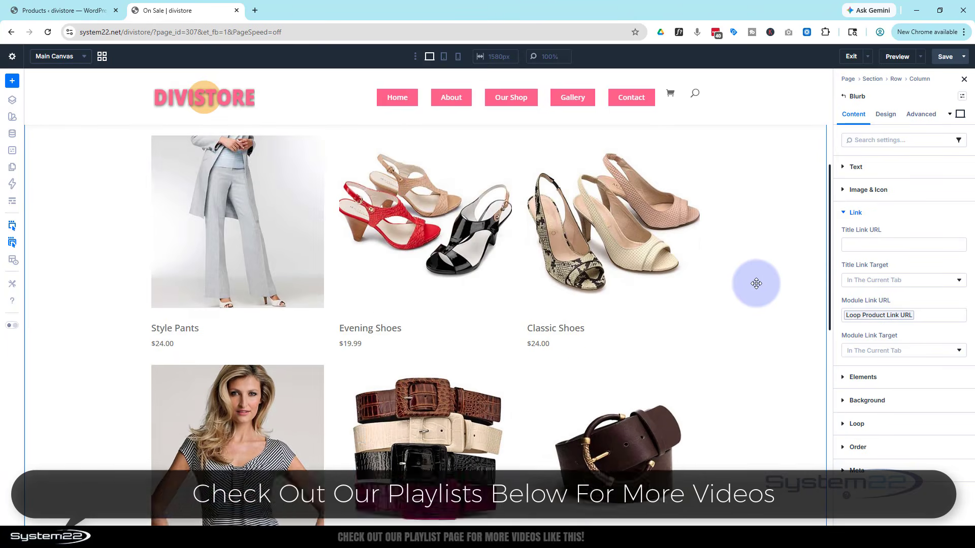
pyautogui.scroll(-2, 741, 274)
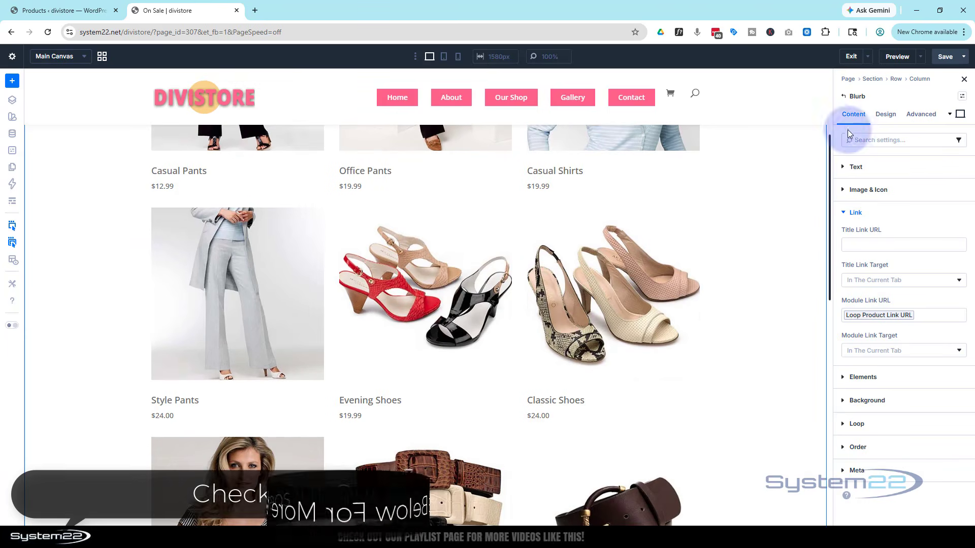
# Set the Blurb's image brightness filter to 96% and check the image backgrounds across the product grid.
pyautogui.click(886, 115)
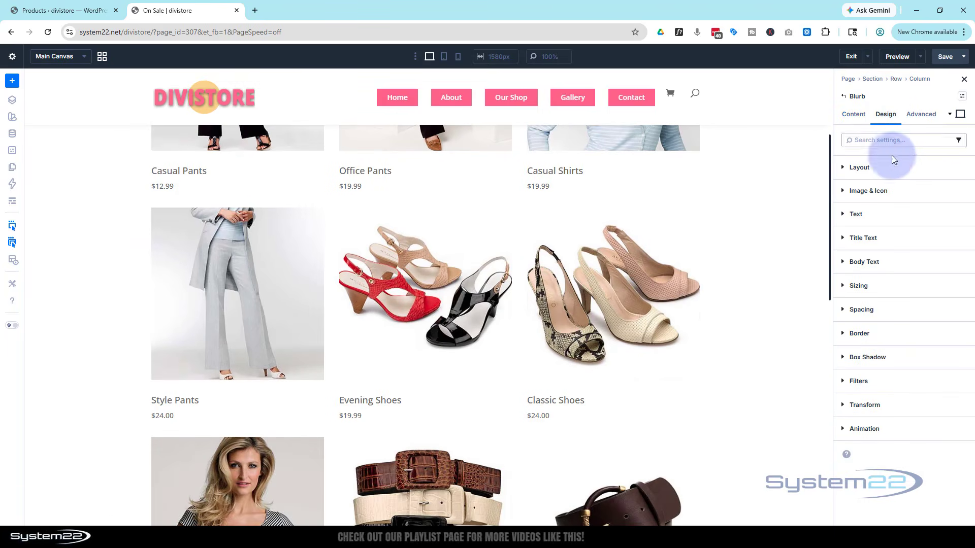
pyautogui.click(885, 191)
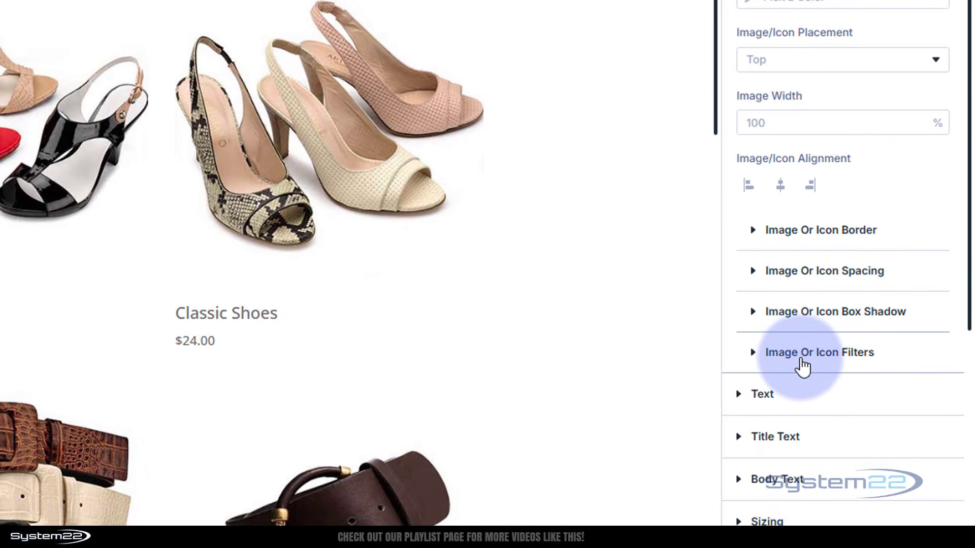
pyautogui.click(802, 361)
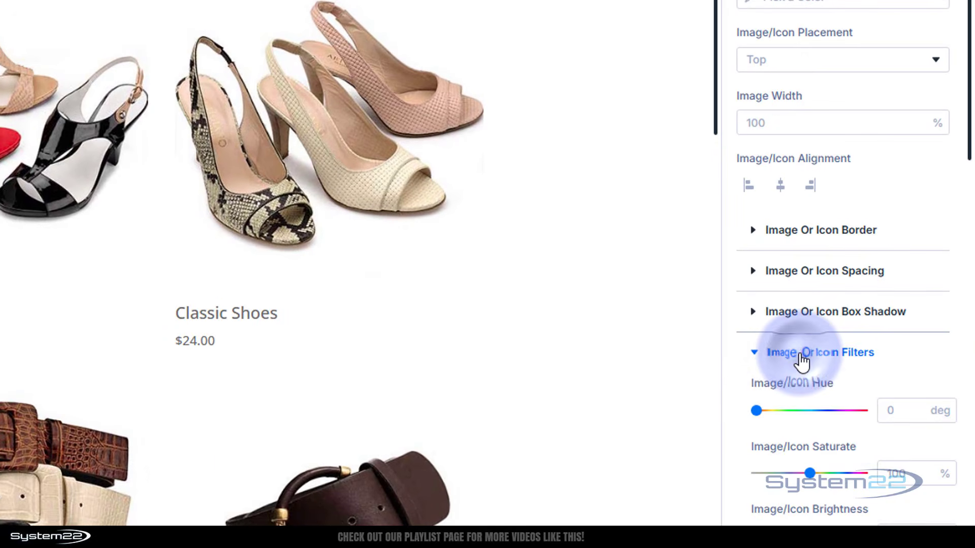
pyautogui.scroll(-2, 801, 358)
pyautogui.scroll(-2, 802, 359)
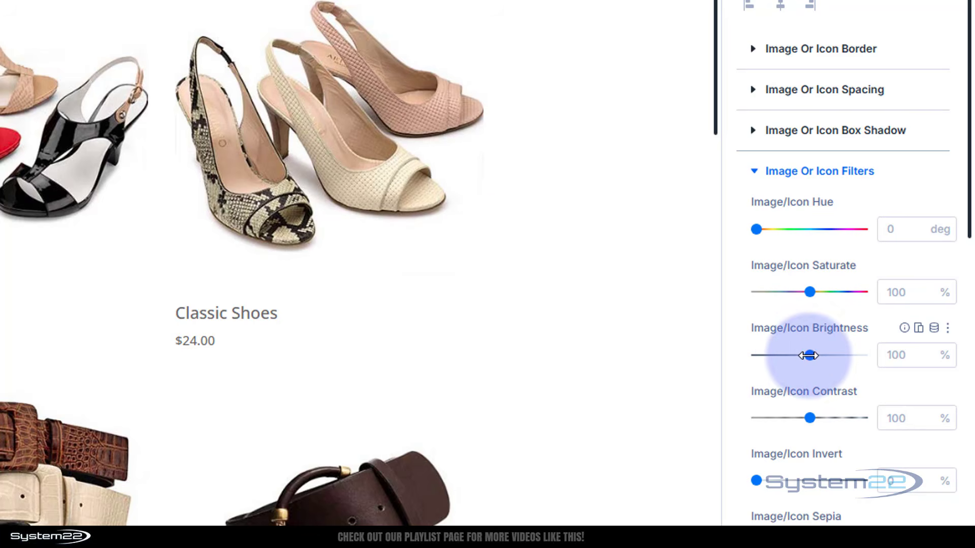
pyautogui.moveTo(811, 355); pyautogui.dragTo(808, 355)
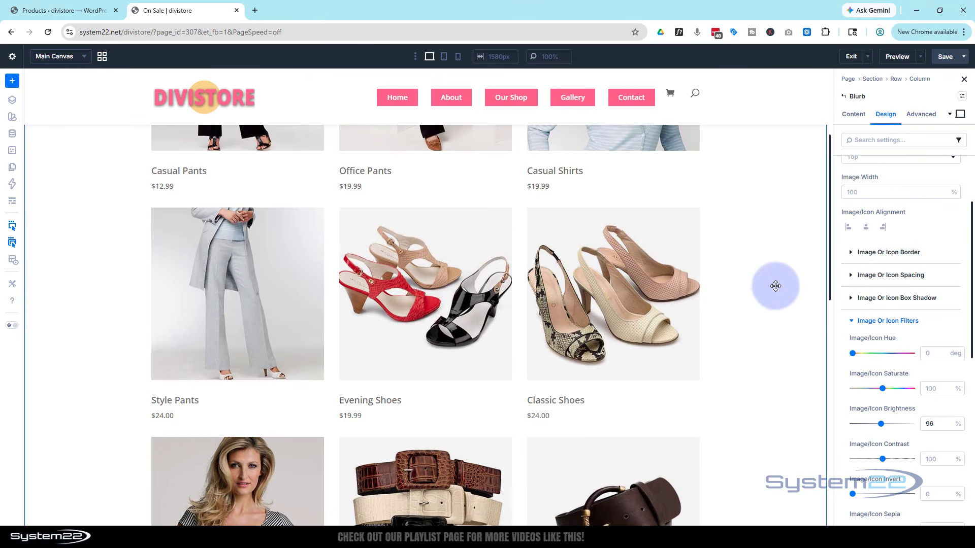
pyautogui.scroll(-5, 774, 299)
pyautogui.scroll(8, 776, 286)
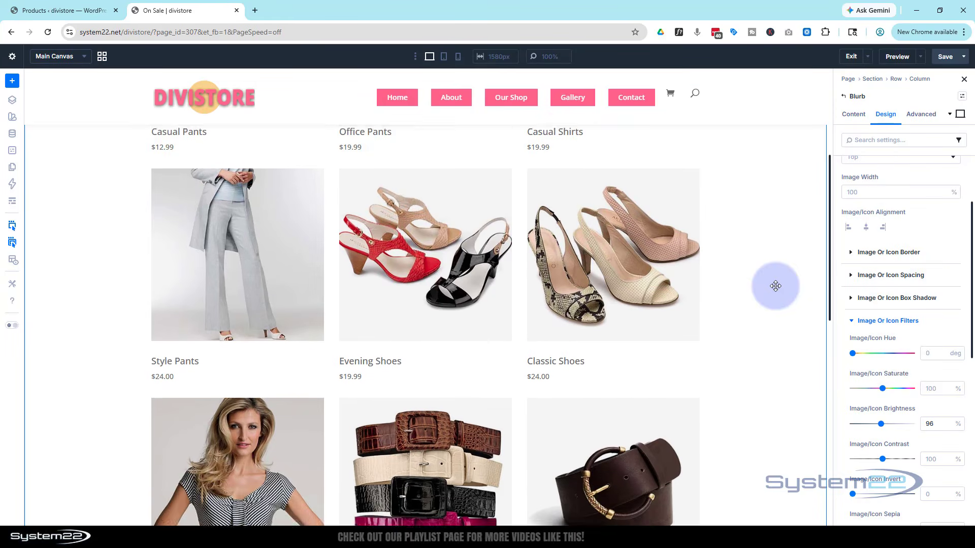
pyautogui.scroll(-8, 776, 285)
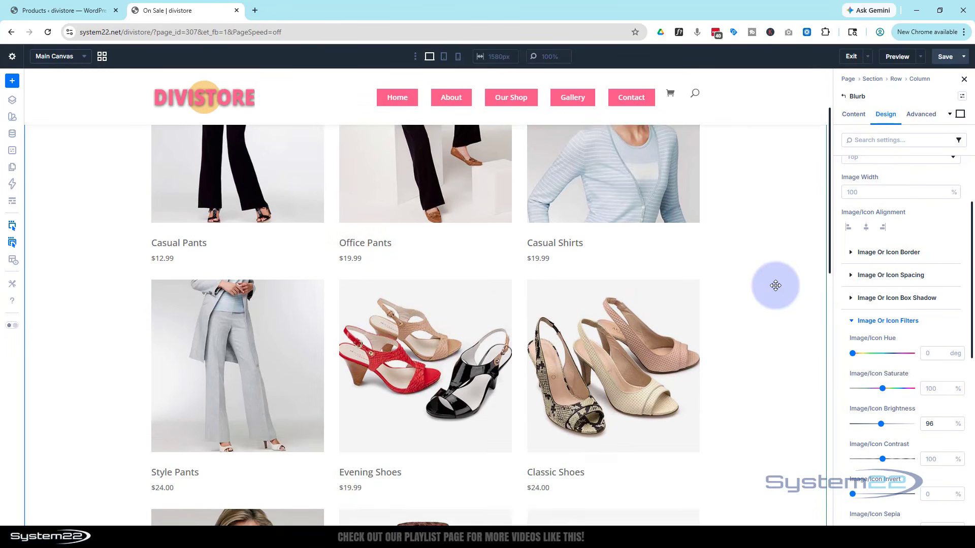
pyautogui.scroll(2, 775, 285)
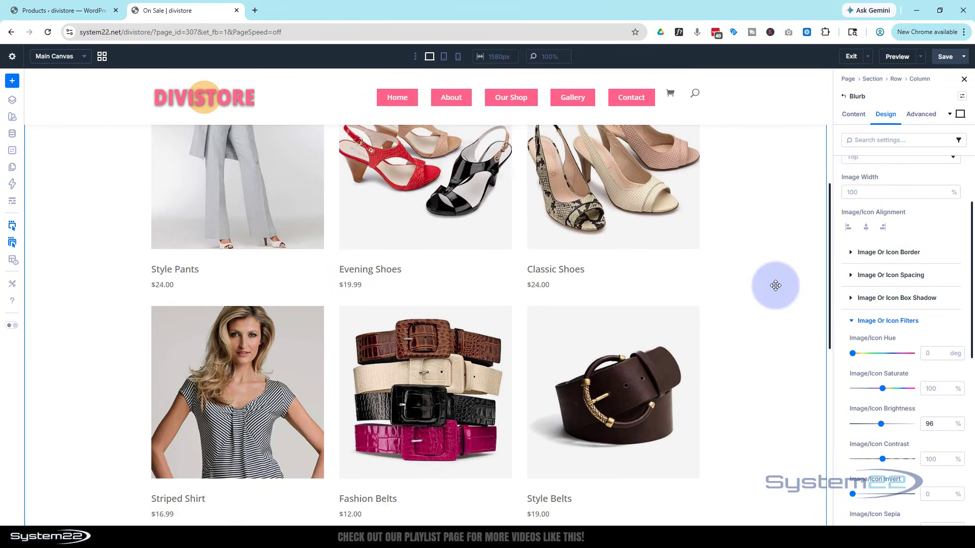
pyautogui.scroll(4, 775, 285)
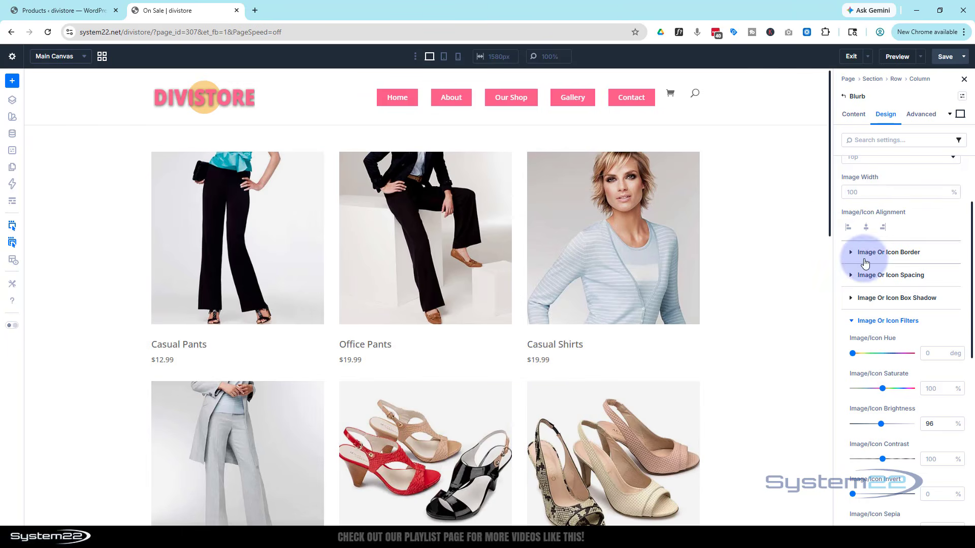
pyautogui.scroll(1, 866, 259)
pyautogui.scroll(1, 866, 259)
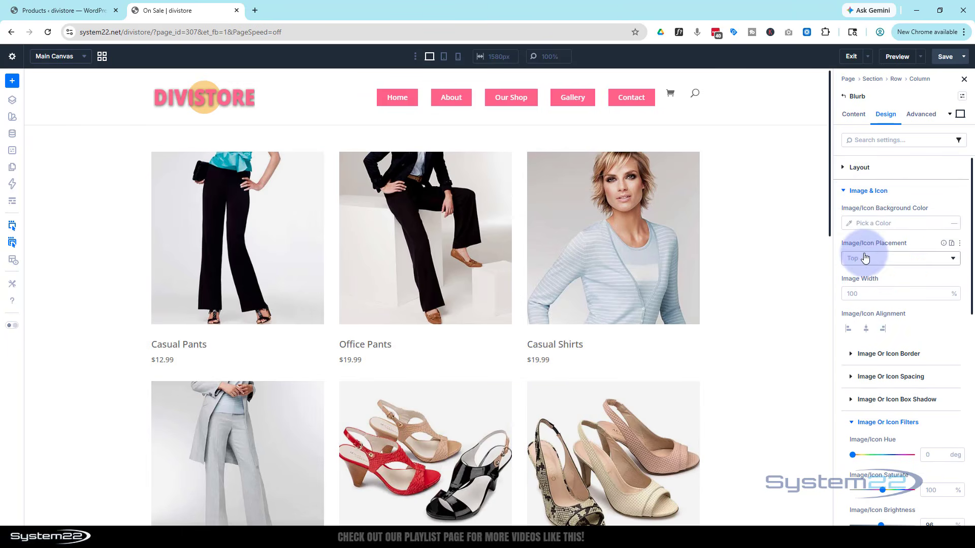
pyautogui.click(841, 192)
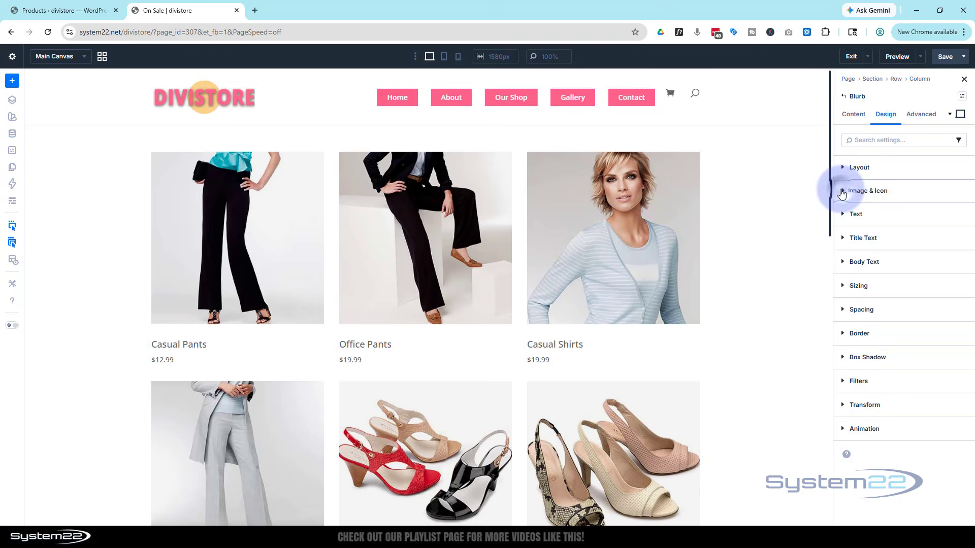
# Color the Blurb's title text light pink (FFA1D8) and set its font style to uppercase.
pyautogui.click(845, 238)
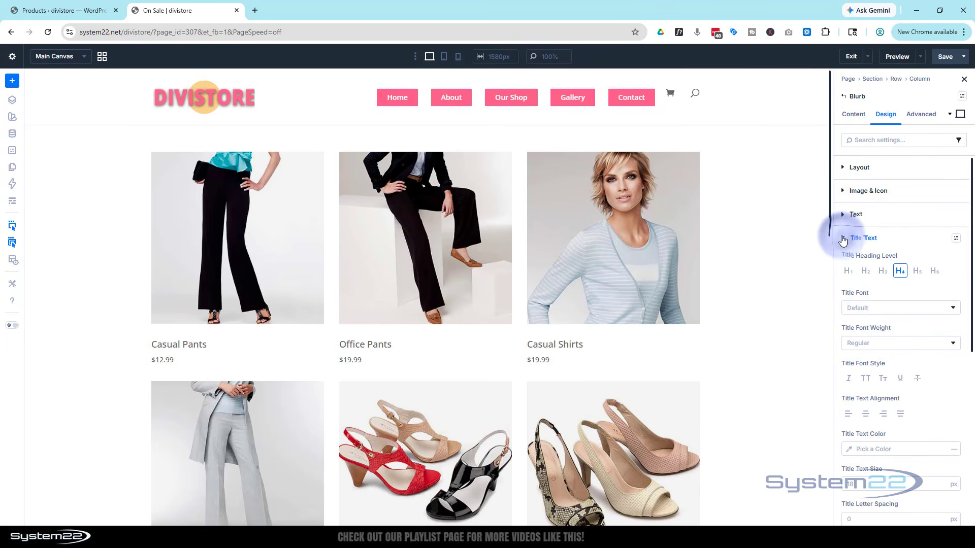
pyautogui.click(873, 308)
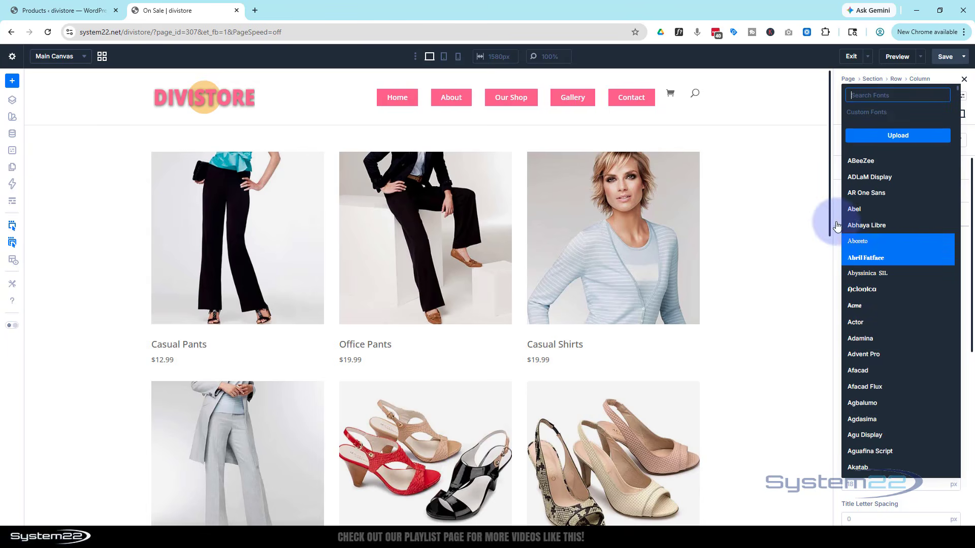
pyautogui.click(836, 248)
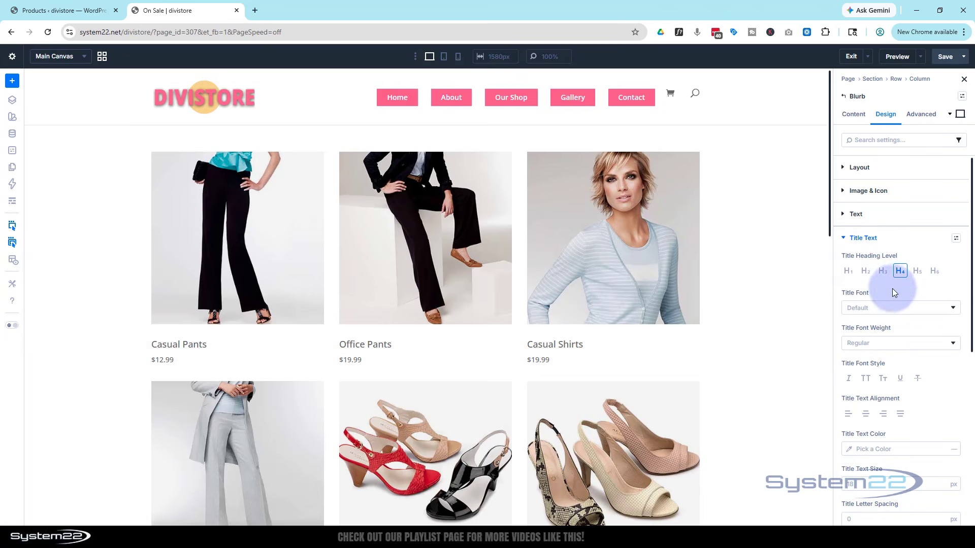
pyautogui.click(845, 436)
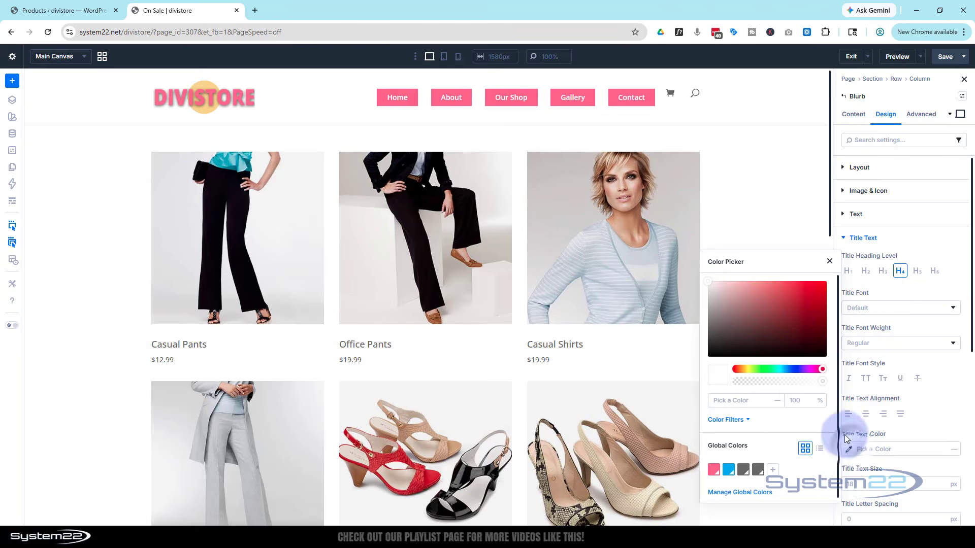
pyautogui.click(813, 369)
pyautogui.click(754, 282)
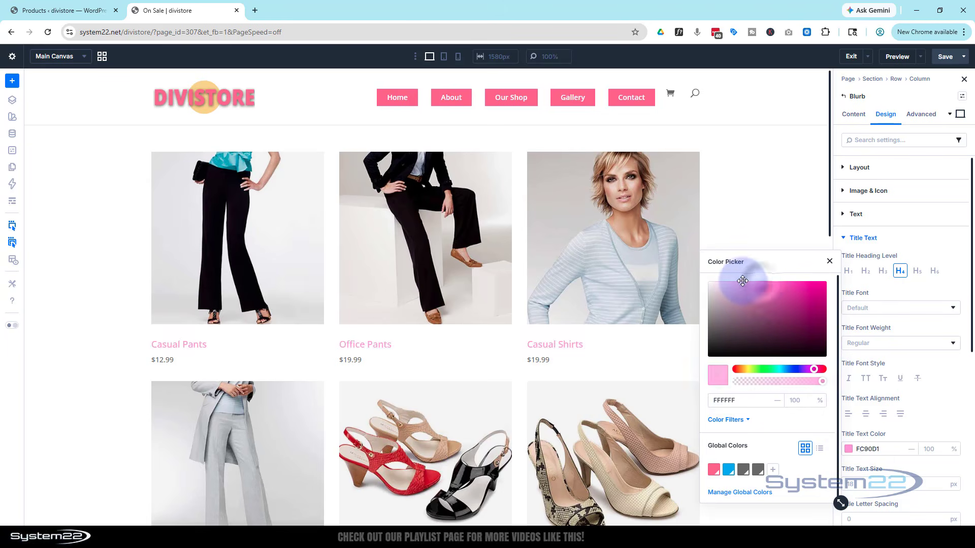
pyautogui.click(938, 356)
pyautogui.click(866, 378)
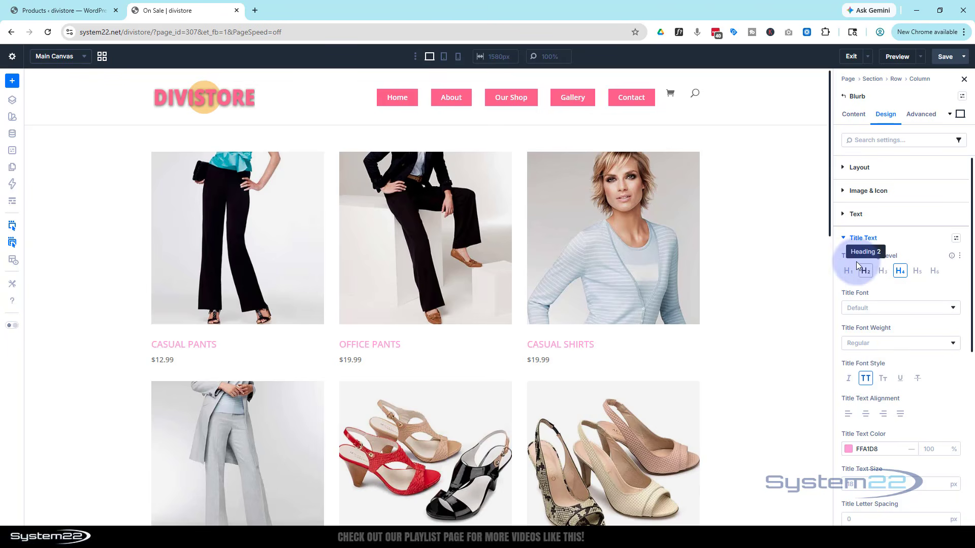
pyautogui.click(861, 239)
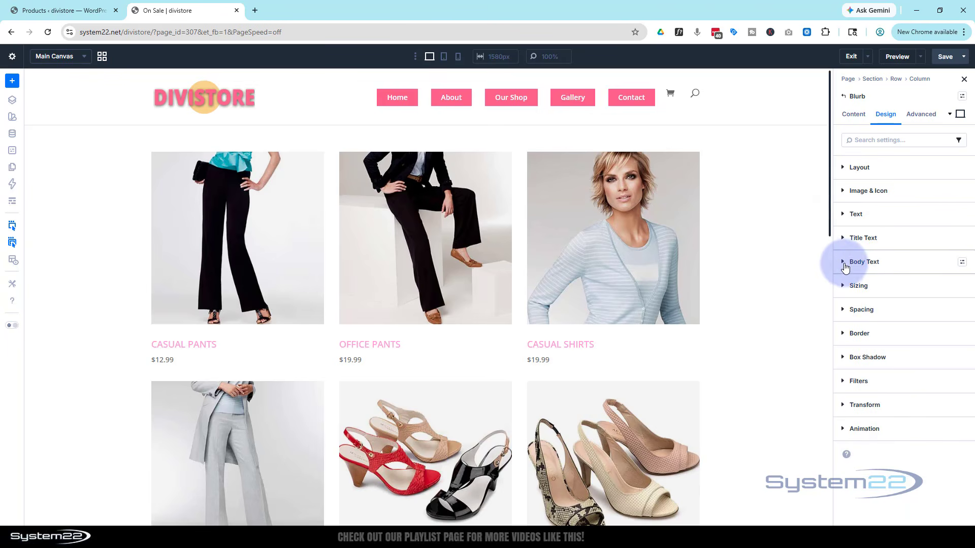
# Set the Blurb's body text to bold weight with a text size of 22 px.
pyautogui.click(846, 261)
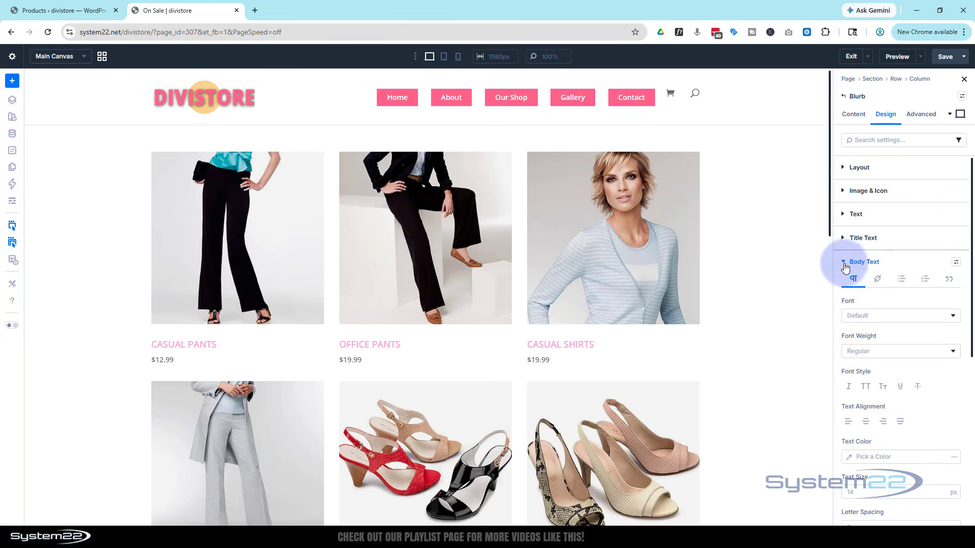
pyautogui.click(880, 358)
pyautogui.click(885, 431)
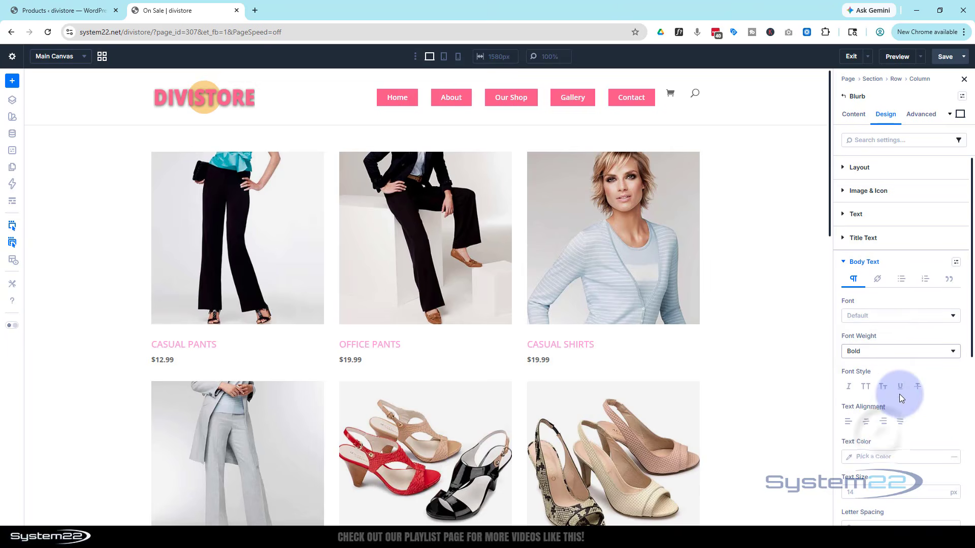
pyautogui.scroll(-2, 900, 399)
pyautogui.click(853, 391)
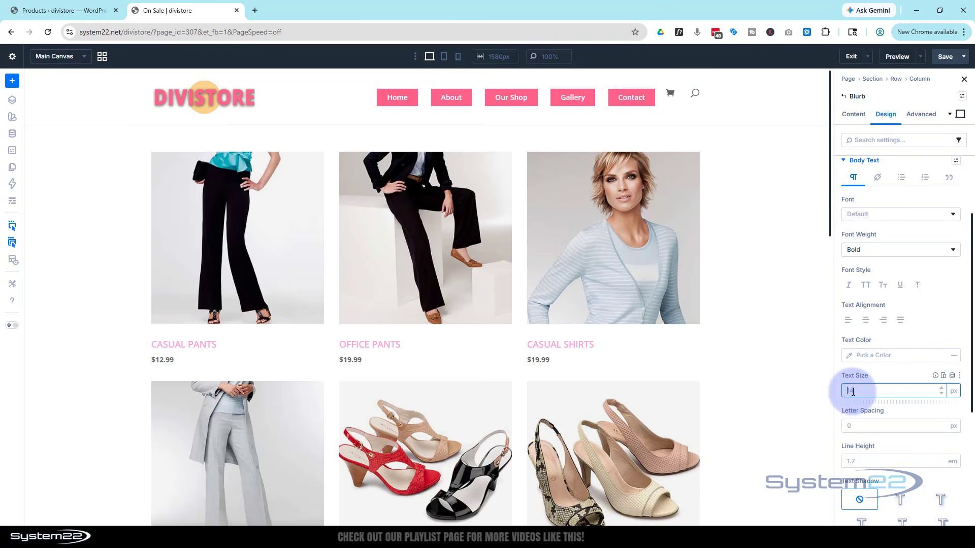
pyautogui.write('22')
pyautogui.click(906, 375)
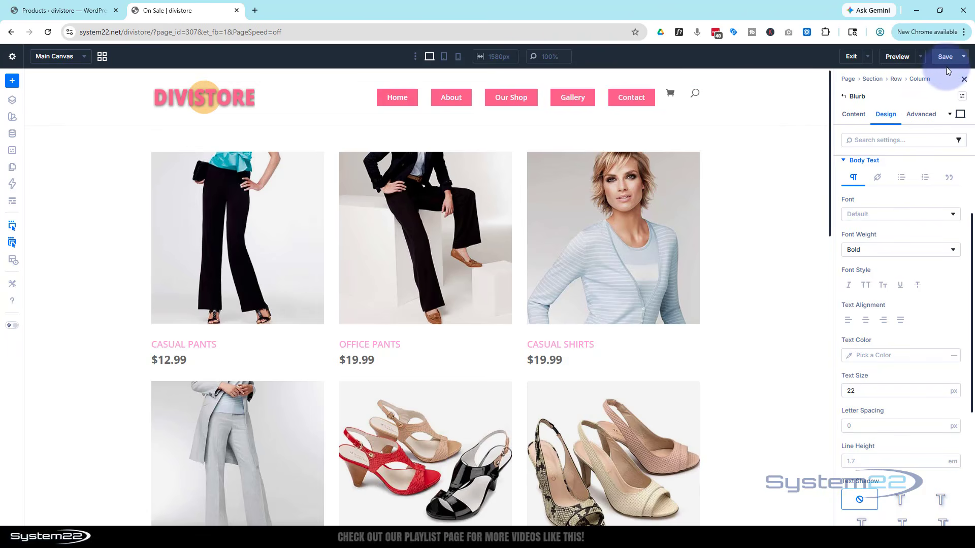
# Preview the On Sale page in a new tab and review the styled titles, prices and images throughout the grid.
pyautogui.click(921, 58)
pyautogui.click(874, 79)
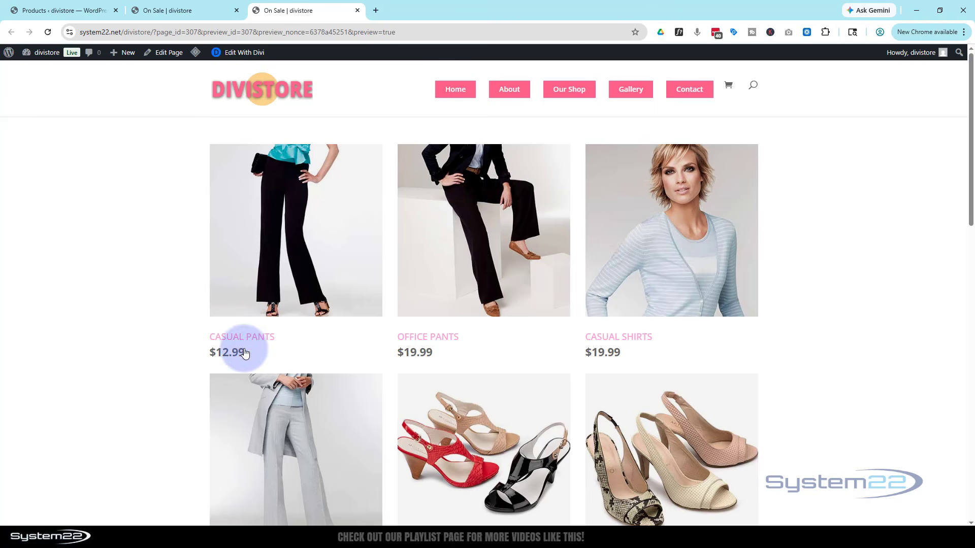
pyautogui.scroll(-5, 611, 298)
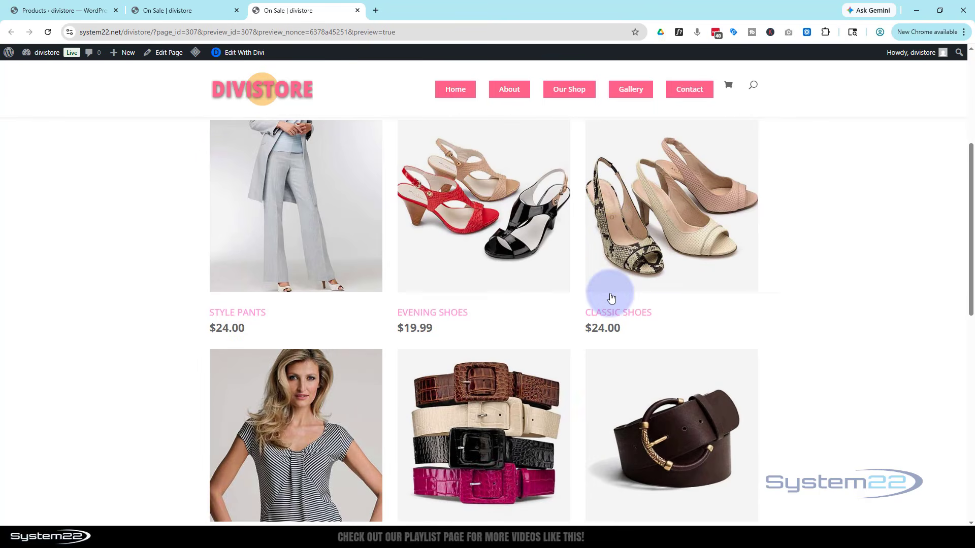
pyautogui.scroll(-4, 611, 298)
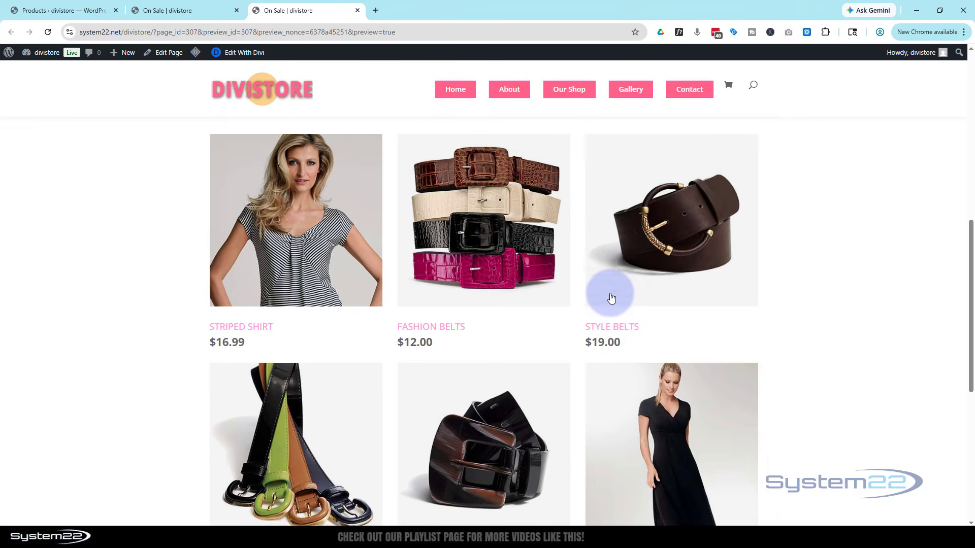
pyautogui.scroll(-3, 611, 298)
pyautogui.scroll(-4, 611, 298)
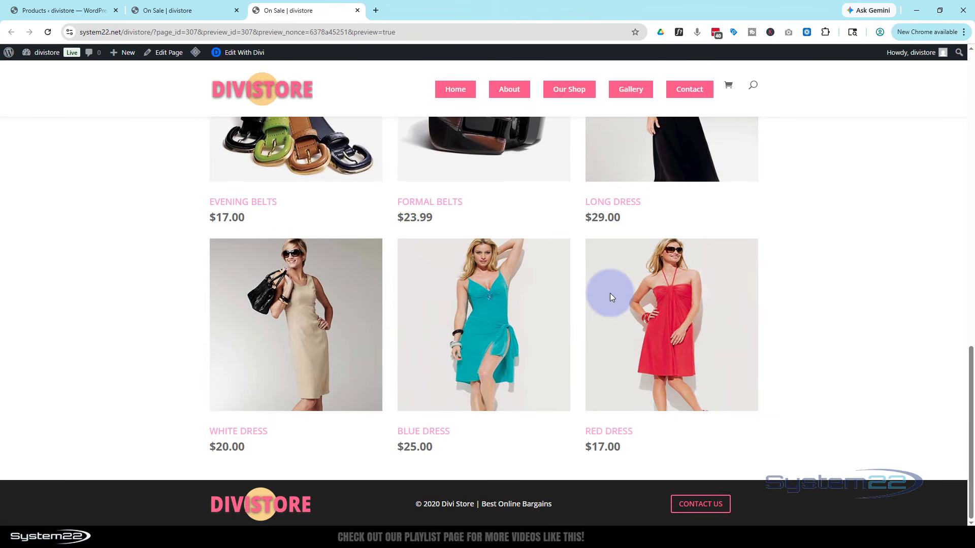
pyautogui.scroll(6, 607, 299)
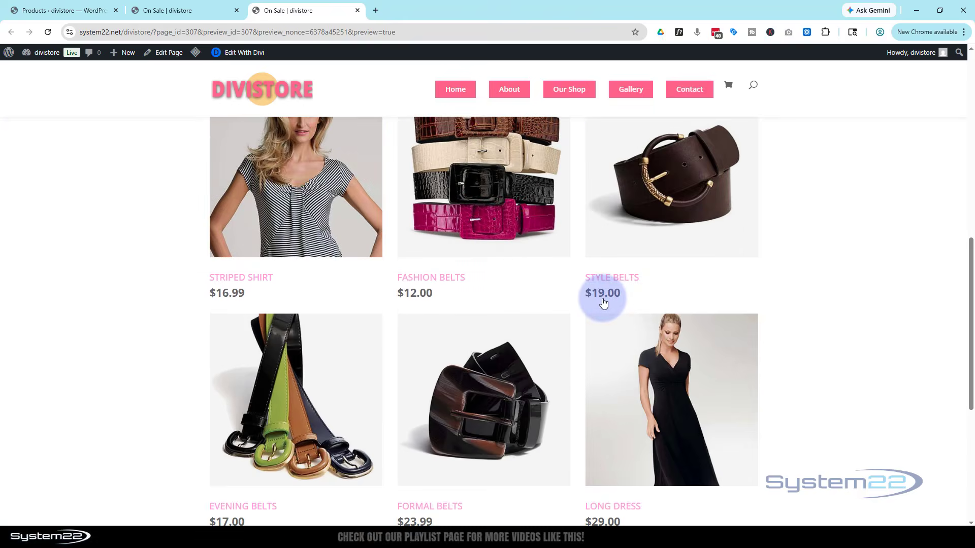
pyautogui.scroll(10, 603, 302)
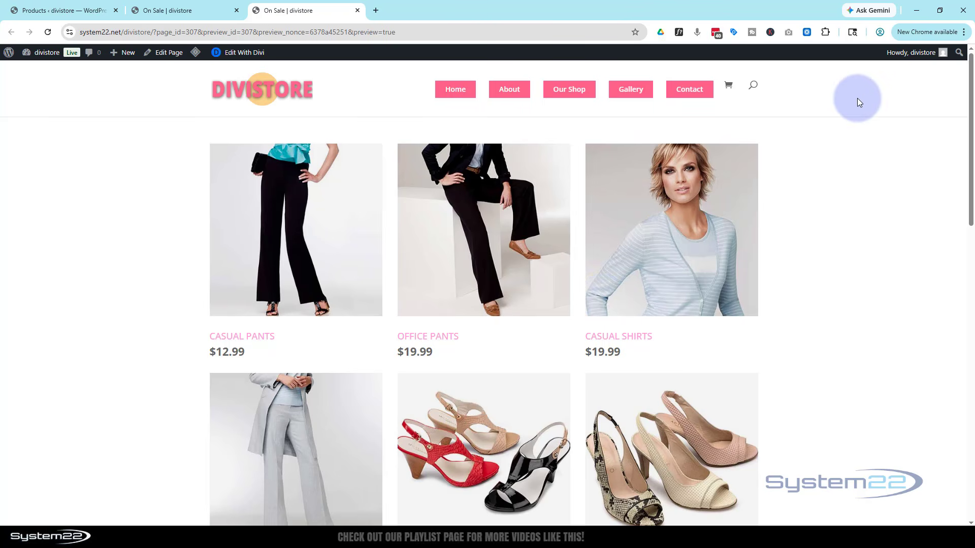
# Show the preview in the developer tools' device emulation at iPad Air size and enlarge the page area to check the tablet layout.
pyautogui.press('F12')
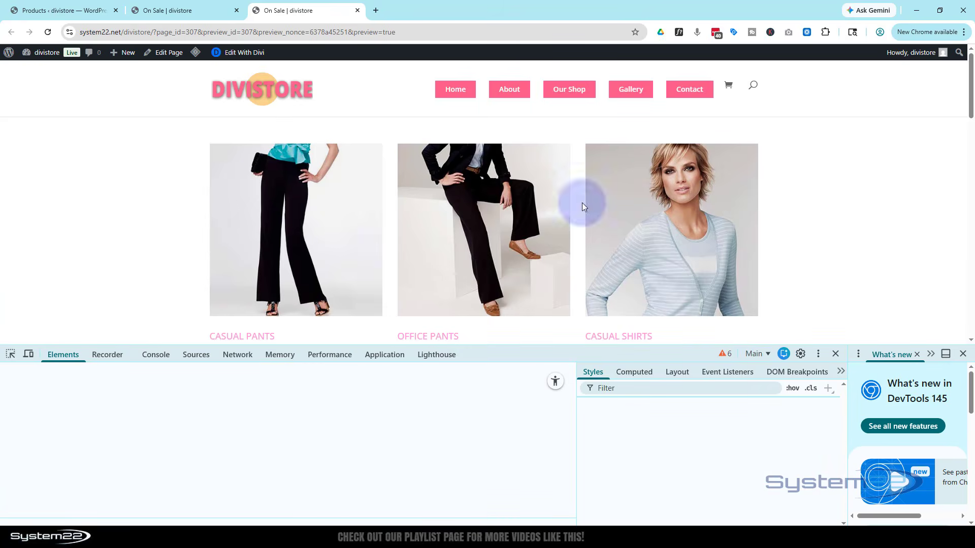
pyautogui.click(27, 354)
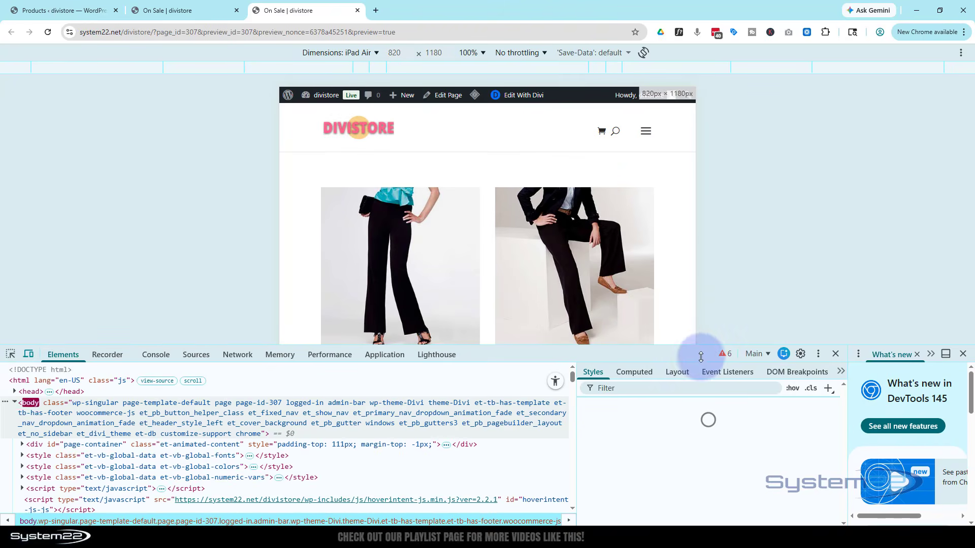
pyautogui.moveTo(697, 350); pyautogui.dragTo(703, 519)
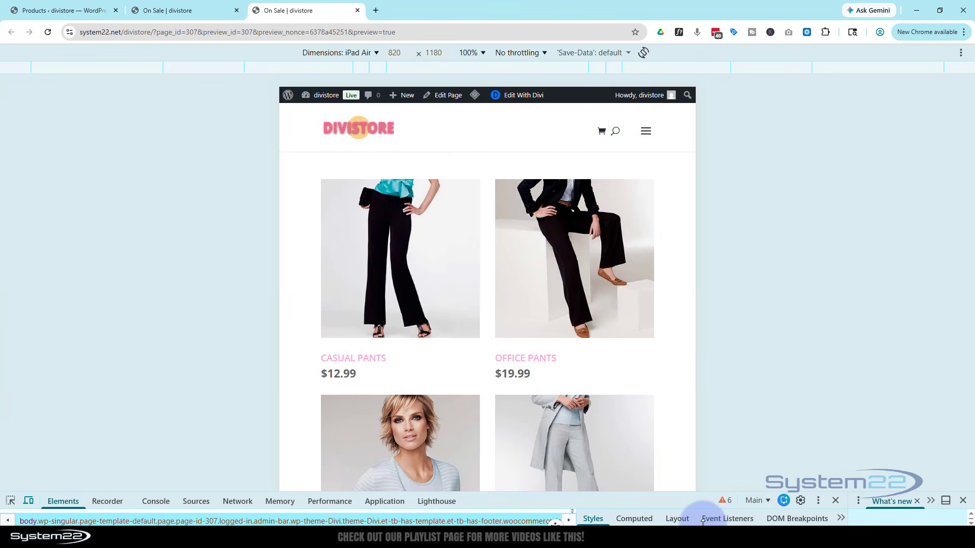
# Switch the device emulation to iPhone 12 Pro, examine the product layout on a phone, and close the developer tools.
pyautogui.click(376, 51)
pyautogui.click(346, 123)
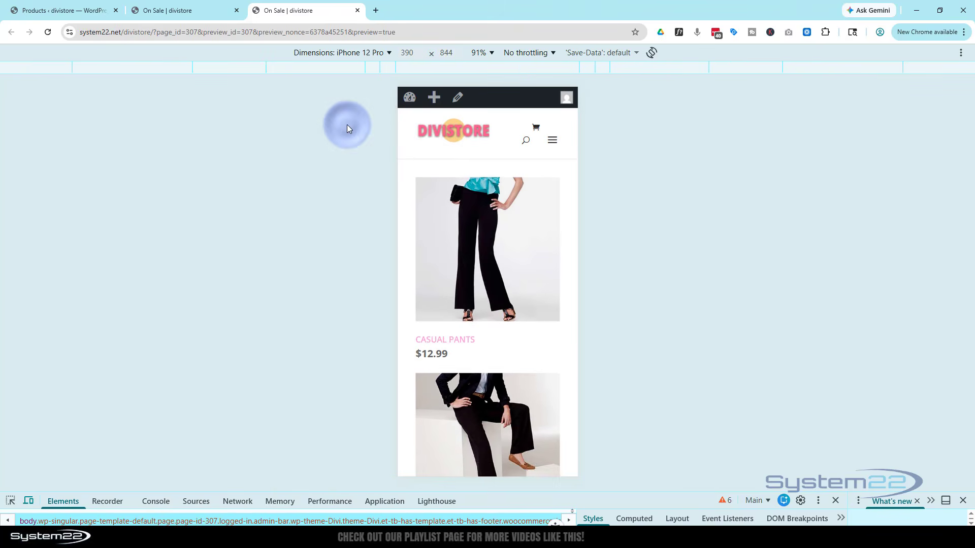
pyautogui.scroll(-2, 539, 297)
pyautogui.scroll(-10, 533, 288)
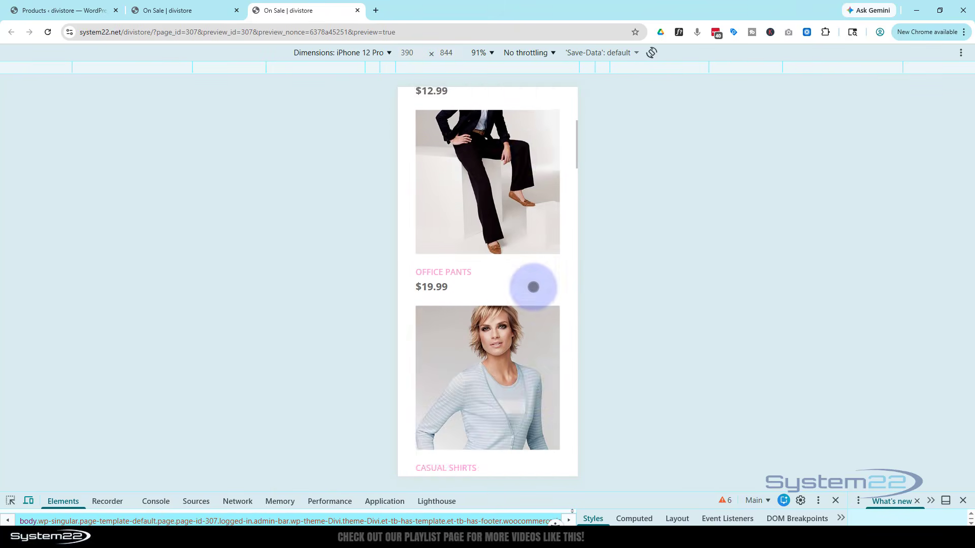
pyautogui.scroll(-5, 517, 325)
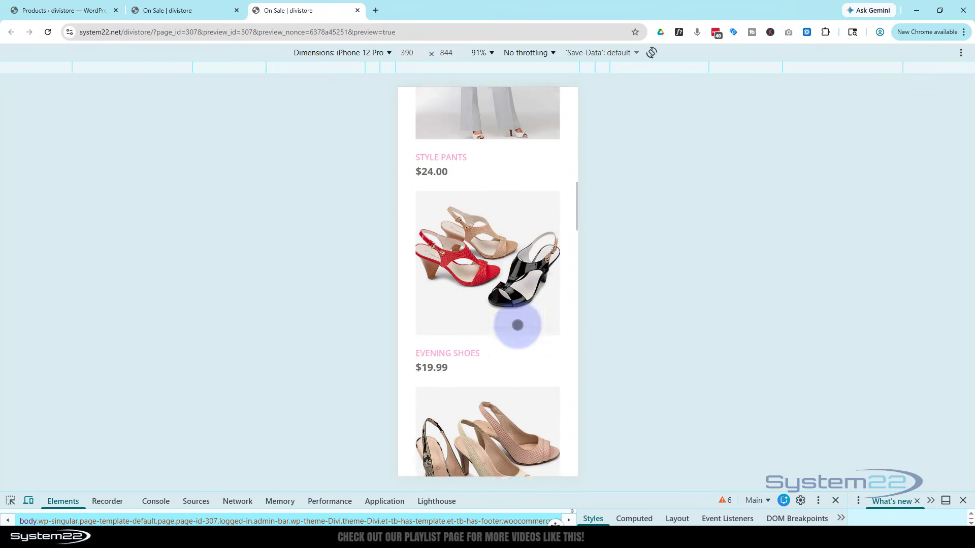
pyautogui.scroll(8, 518, 322)
pyautogui.scroll(8, 518, 321)
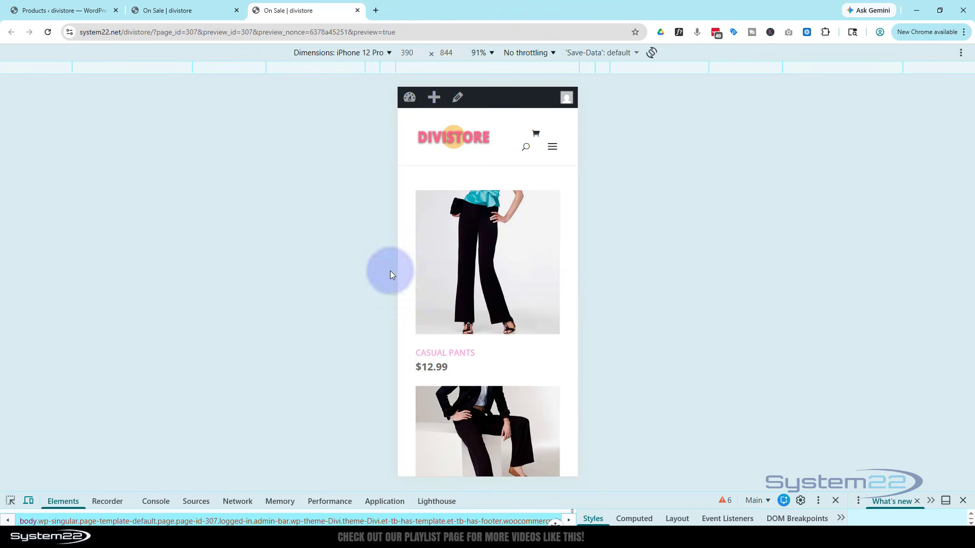
pyautogui.click(945, 502)
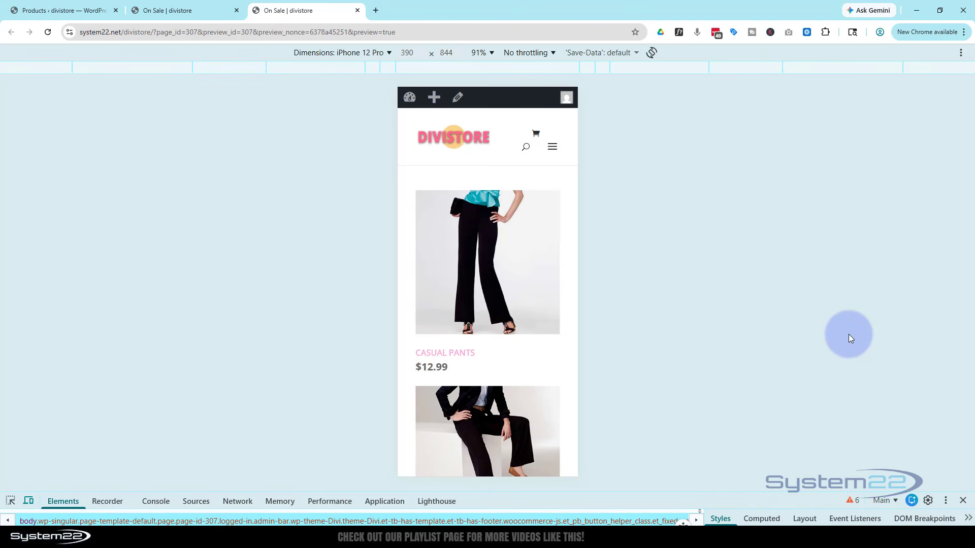
pyautogui.click(963, 502)
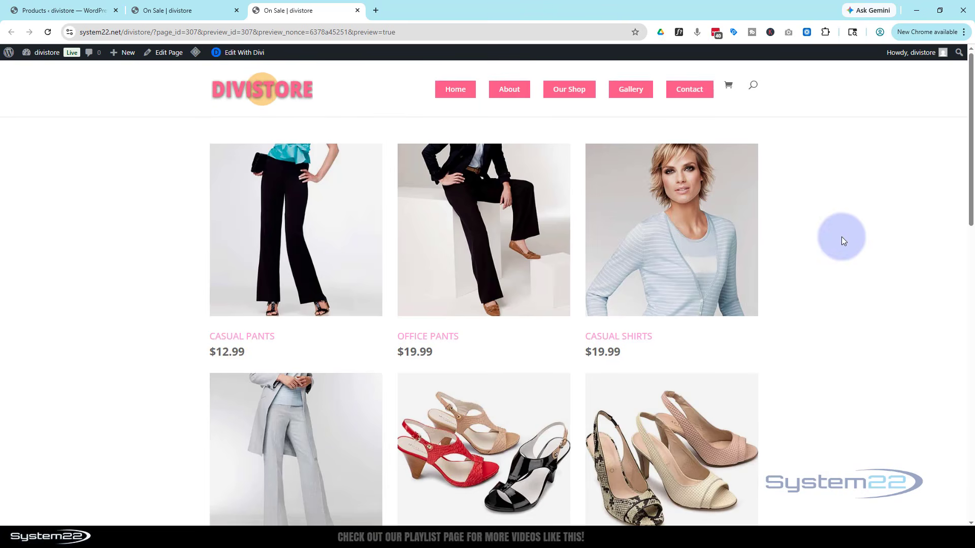
# Look over the desktop grid, open the Office Pants product page from its Blurb to test the link, and return to the grid.
pyautogui.scroll(-8, 834, 226)
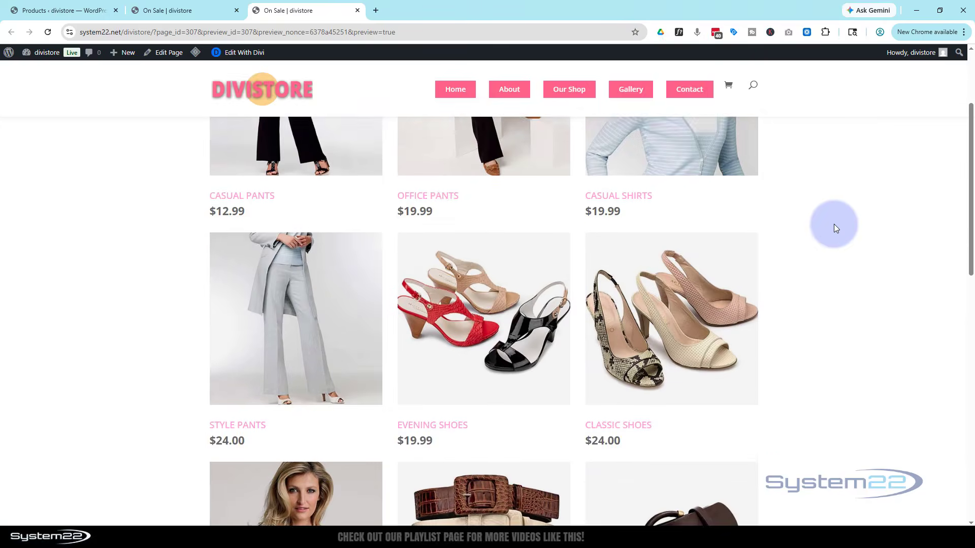
pyautogui.scroll(-8, 836, 226)
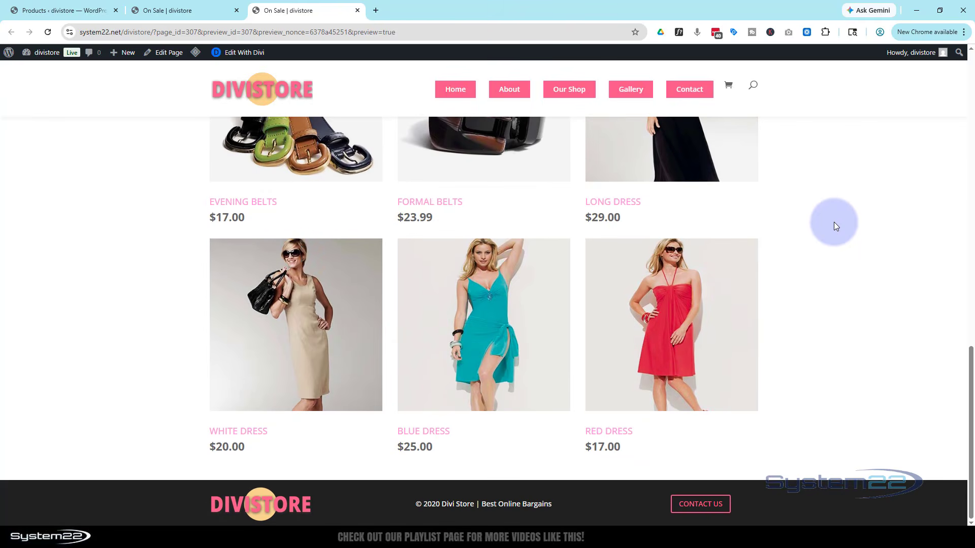
pyautogui.scroll(15, 834, 227)
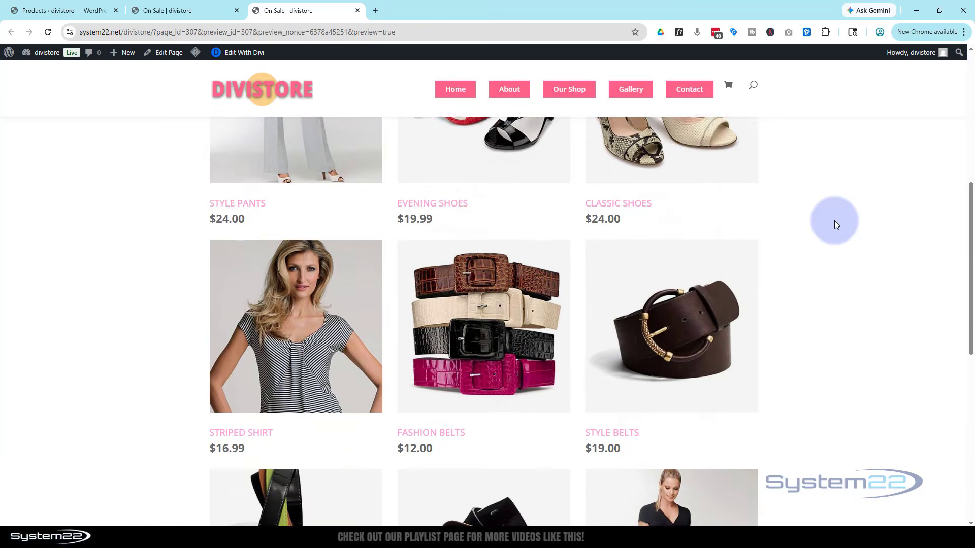
pyautogui.scroll(2, 835, 221)
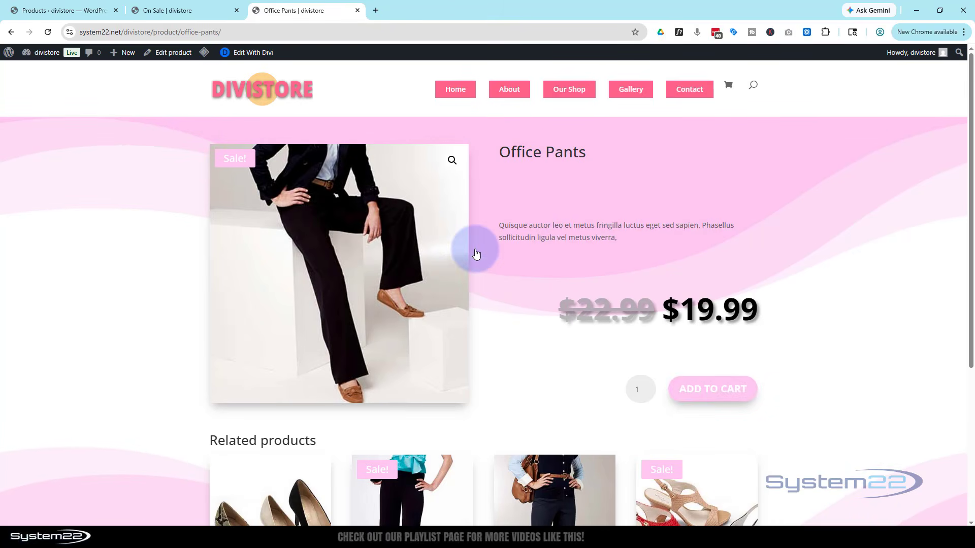
pyautogui.click(12, 32)
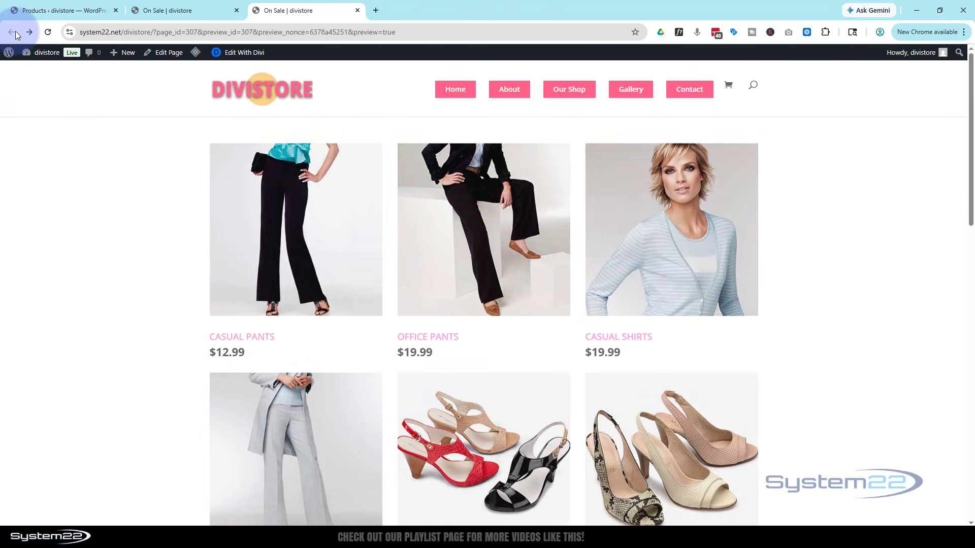
# Test the Evening Shoes Blurb link by opening its product page, and return to the On Sale preview.
pyautogui.scroll(-4, 104, 174)
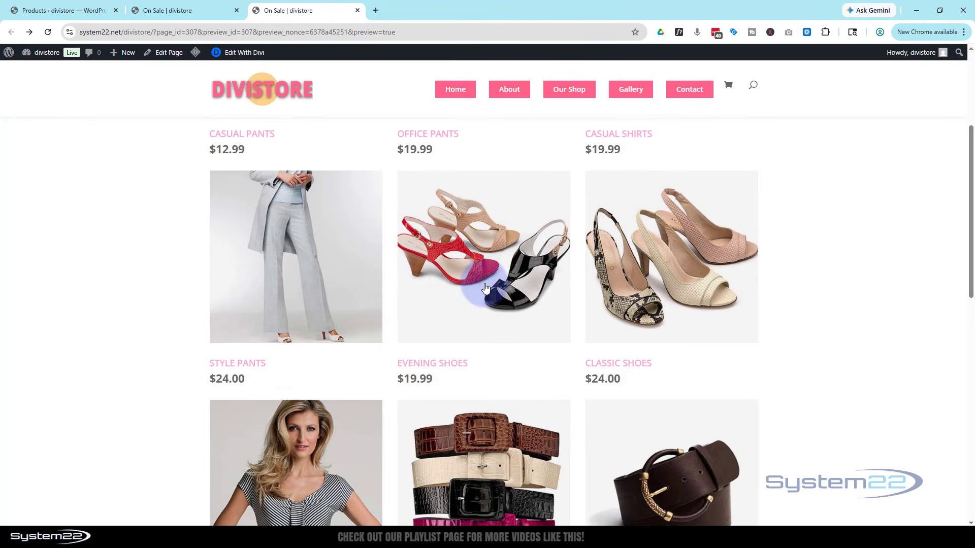
pyautogui.click(485, 287)
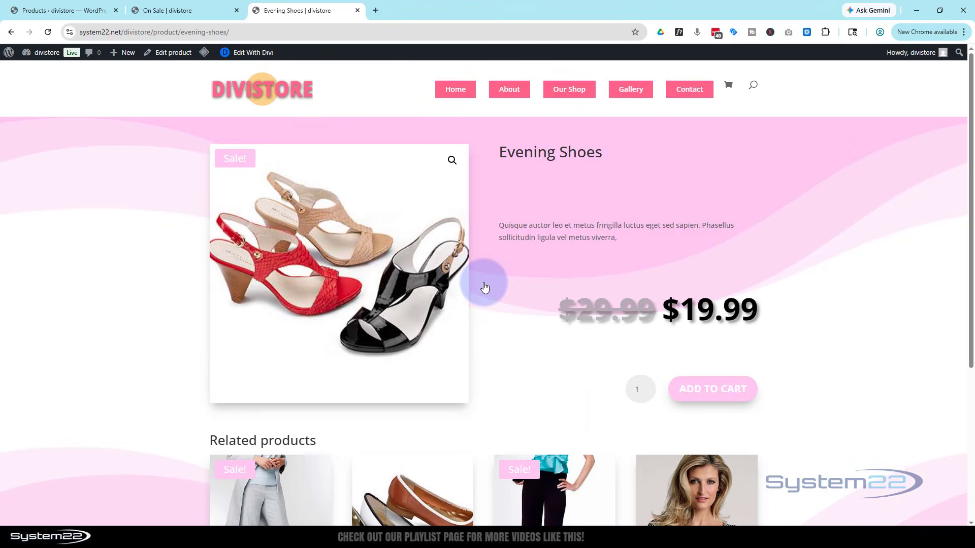
pyautogui.click(14, 33)
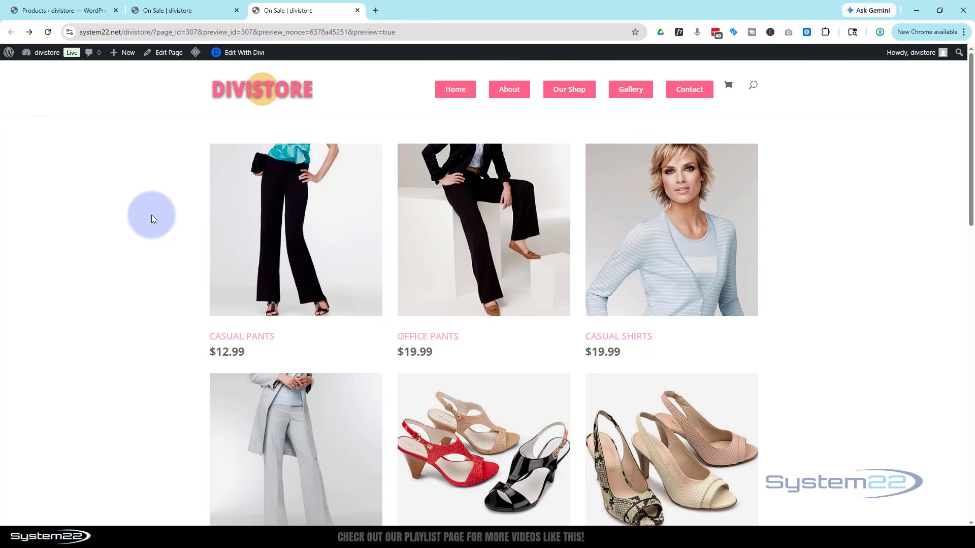
# Review the full range of looped products on the On Sale preview from the first row to the footer.
pyautogui.scroll(-5, 148, 221)
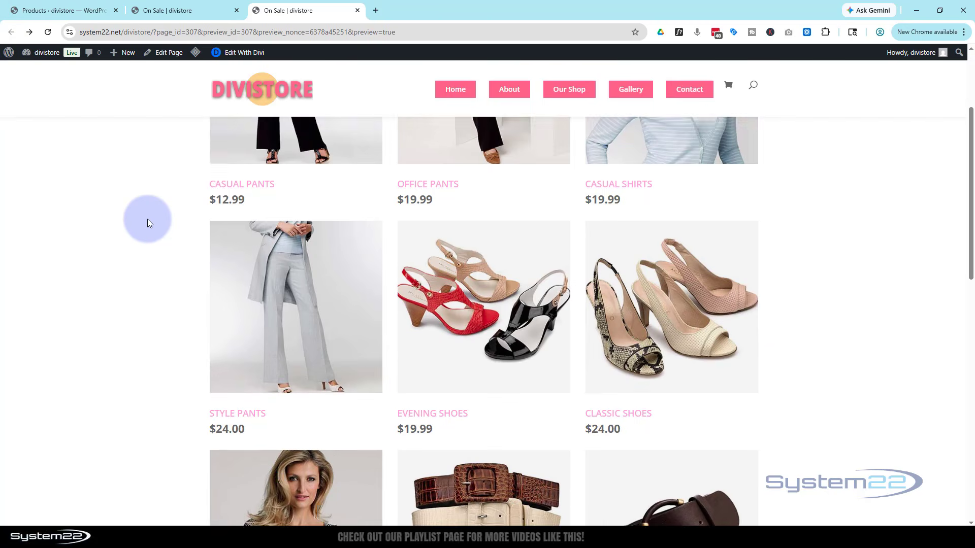
pyautogui.scroll(-7, 147, 218)
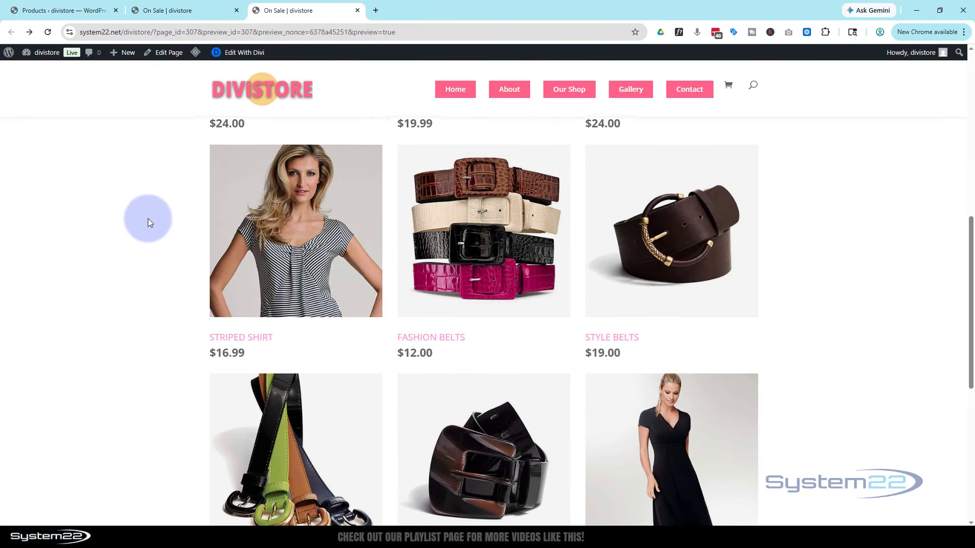
pyautogui.scroll(-2, 148, 222)
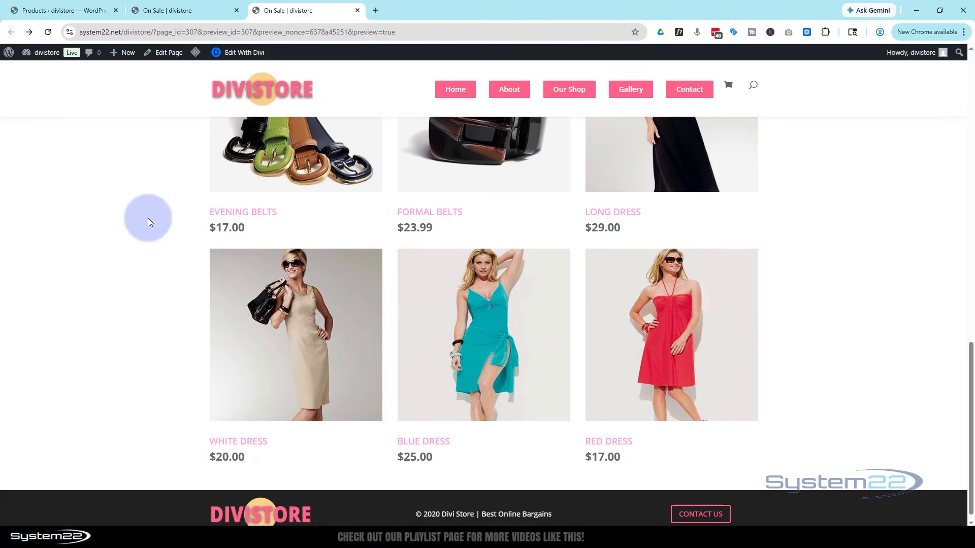
pyautogui.scroll(9, 148, 222)
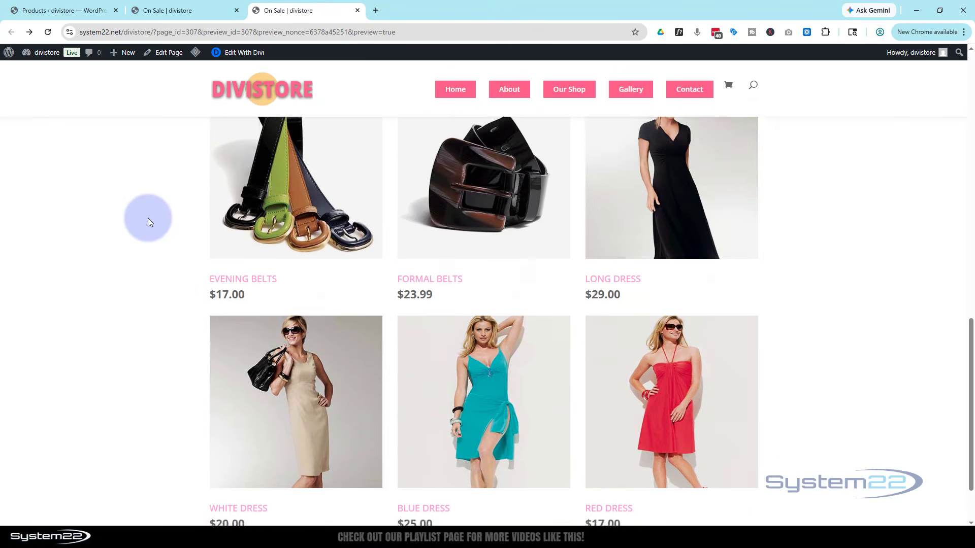
pyautogui.scroll(5, 148, 222)
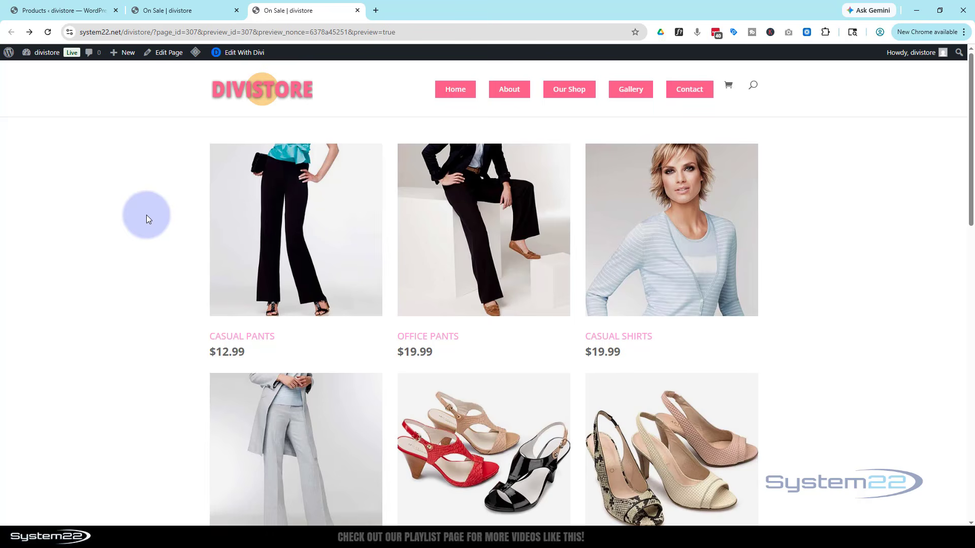
# Open the Blue Dress product page from the last row of the grid to test its link, and return to the preview.
pyautogui.scroll(-6, 146, 215)
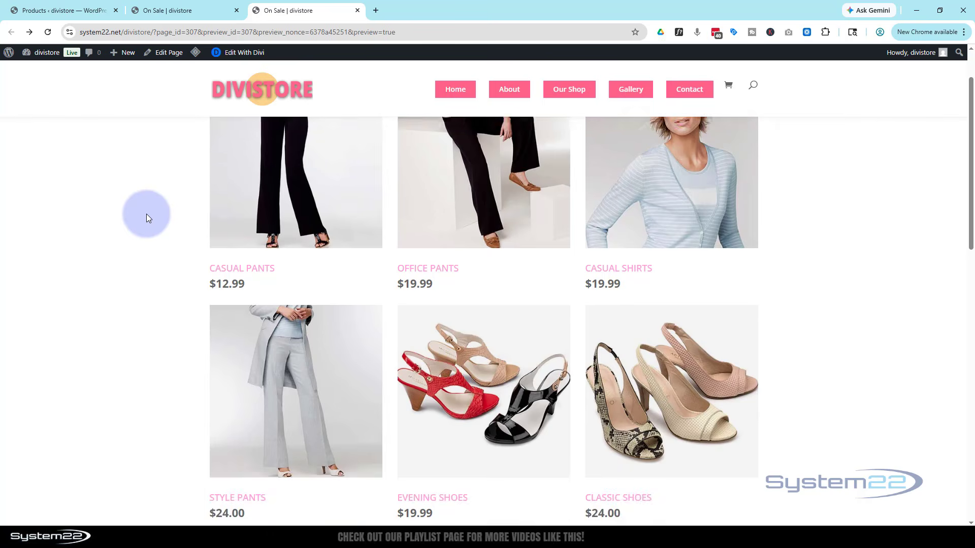
pyautogui.scroll(-7, 146, 217)
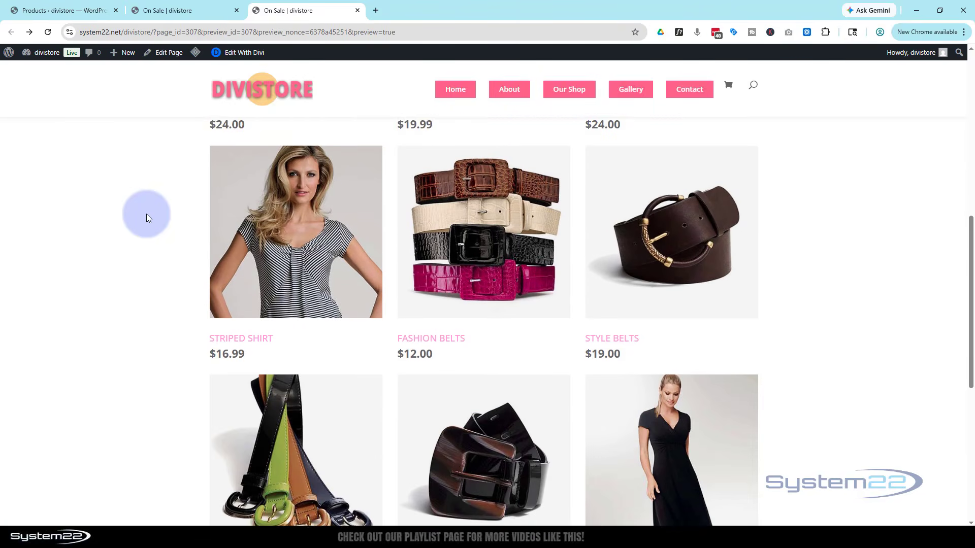
pyautogui.scroll(-2, 146, 214)
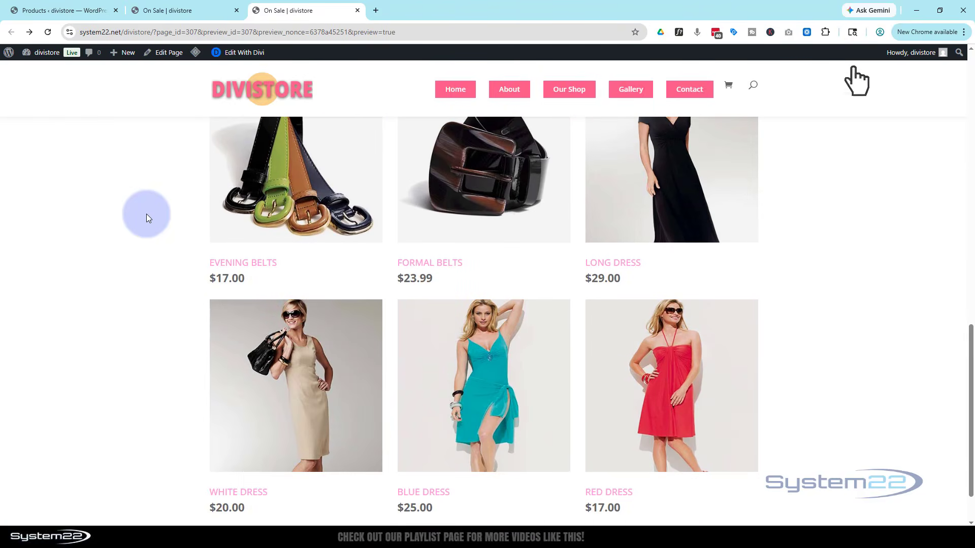
pyautogui.click(468, 289)
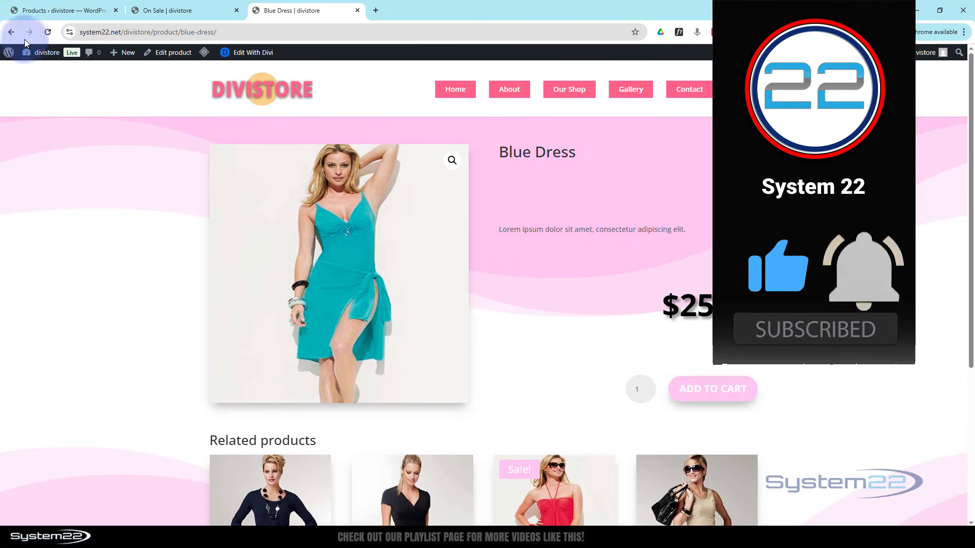
pyautogui.click(9, 33)
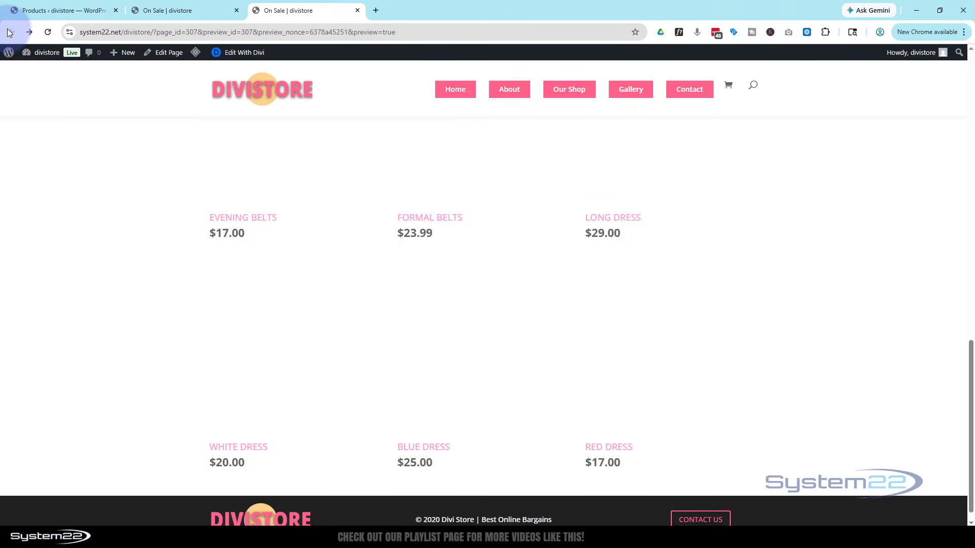